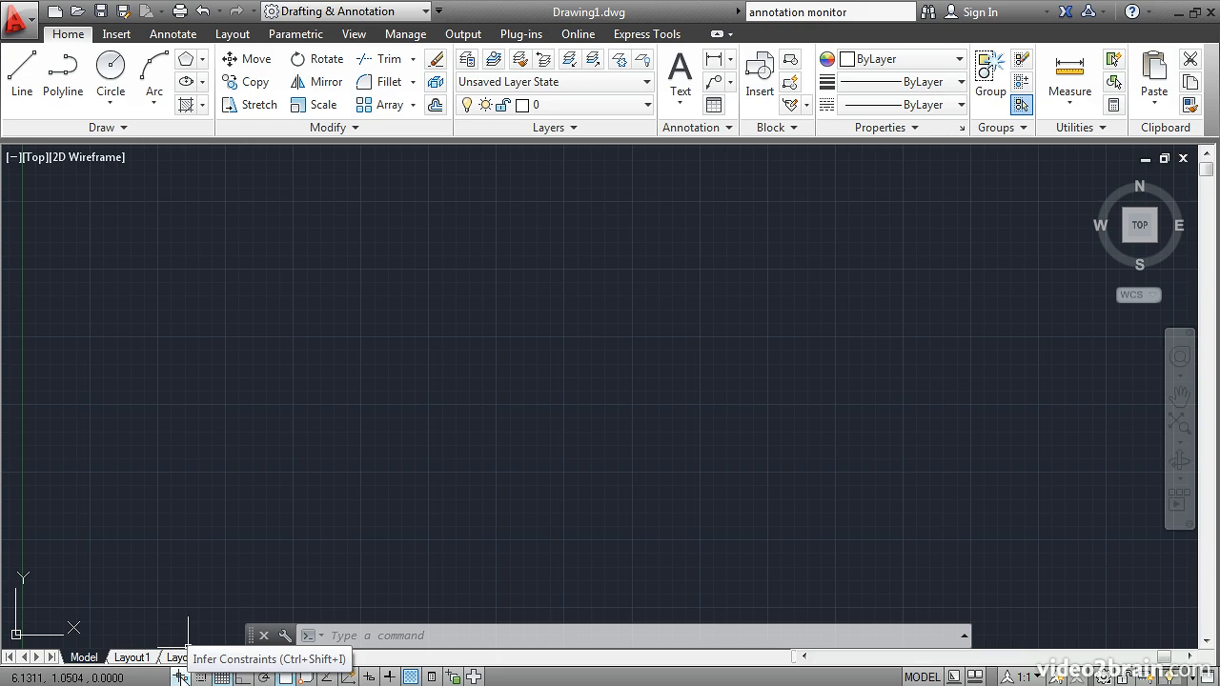
# Switch Infer Constraints on and back off.
pyautogui.click(180, 676)
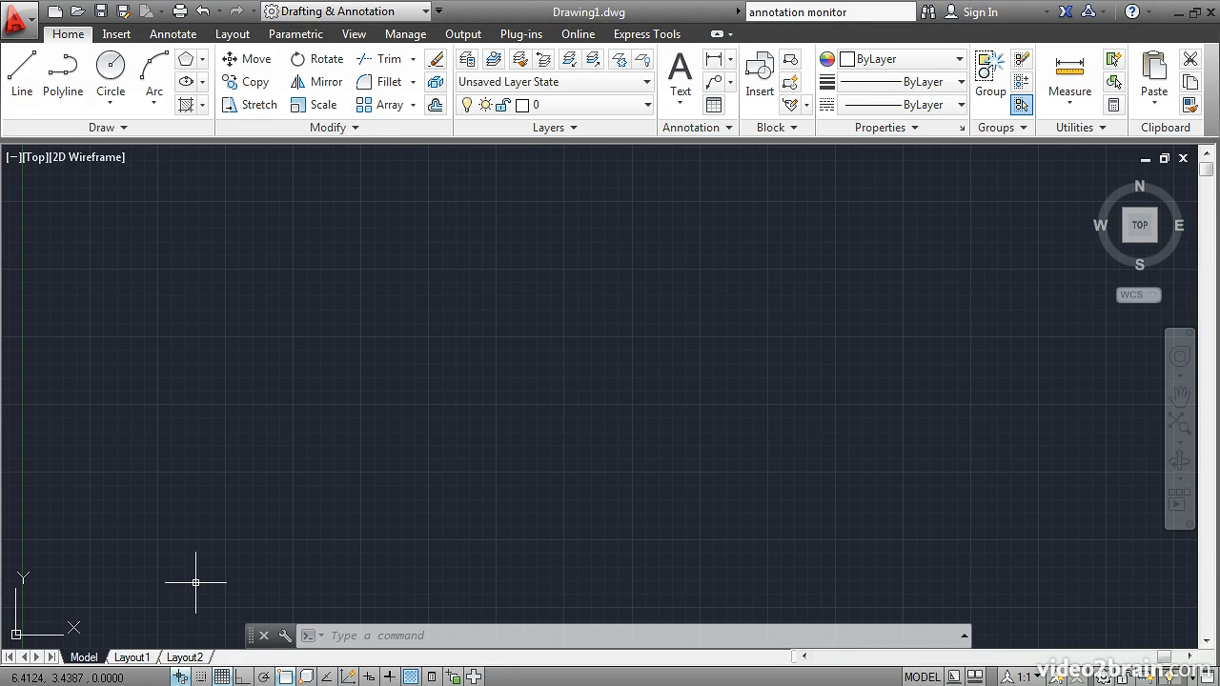
pyautogui.click(180, 676)
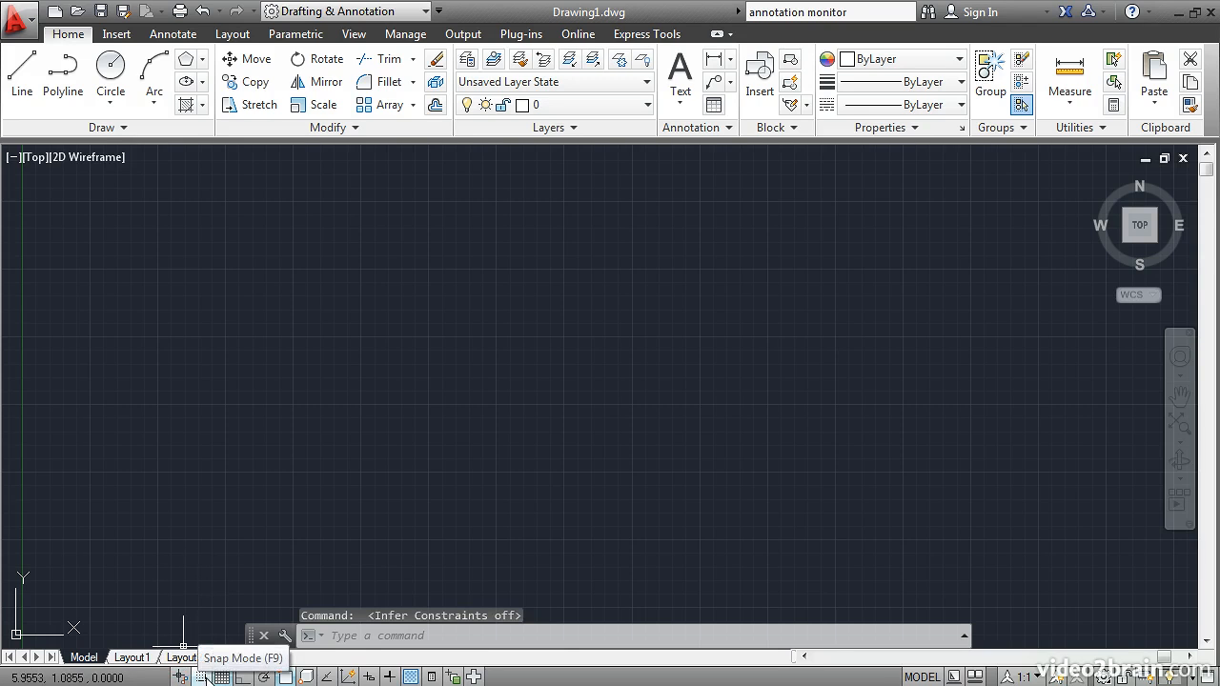
# Turn on Snap Mode and review its snap and grid settings, accepting them unchanged.
pyautogui.click(202, 676)
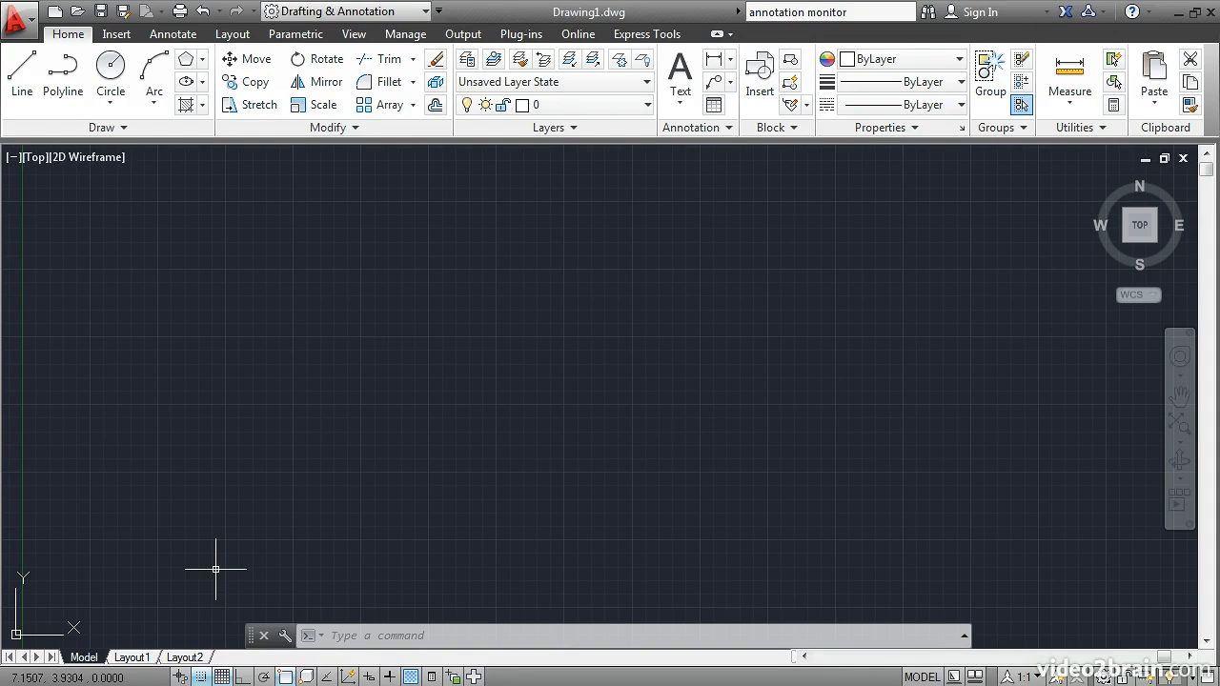
pyautogui.rightClick(201, 677)
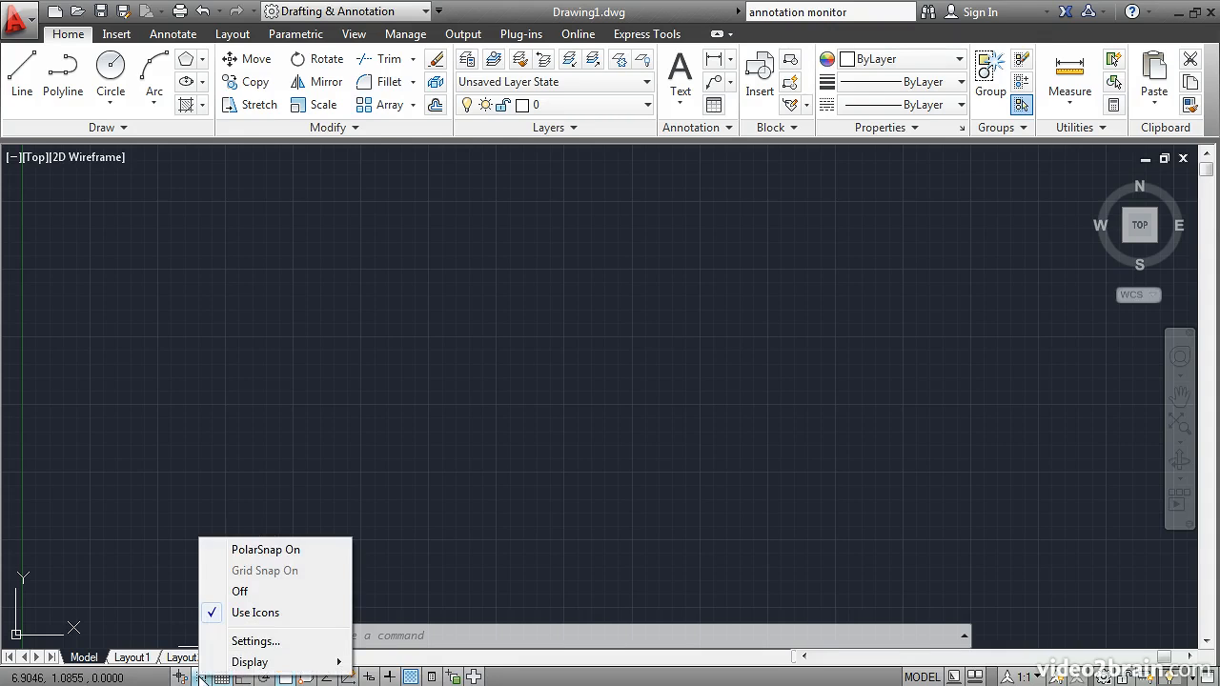
pyautogui.click(253, 642)
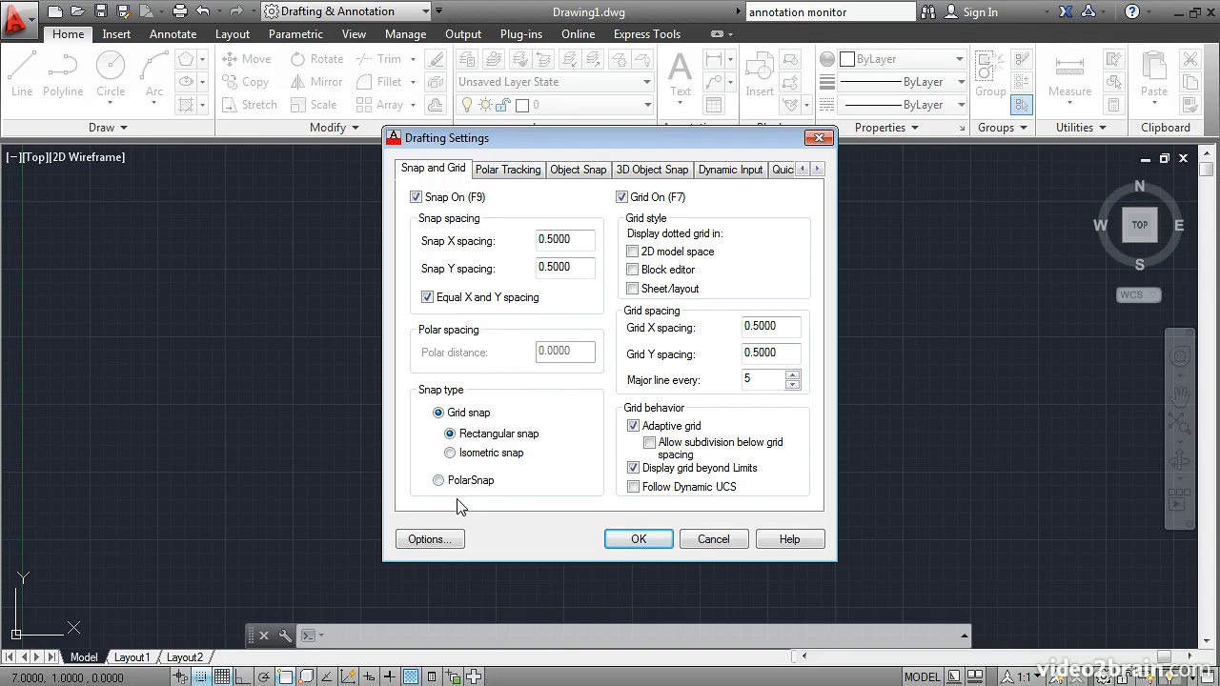
pyautogui.click(633, 539)
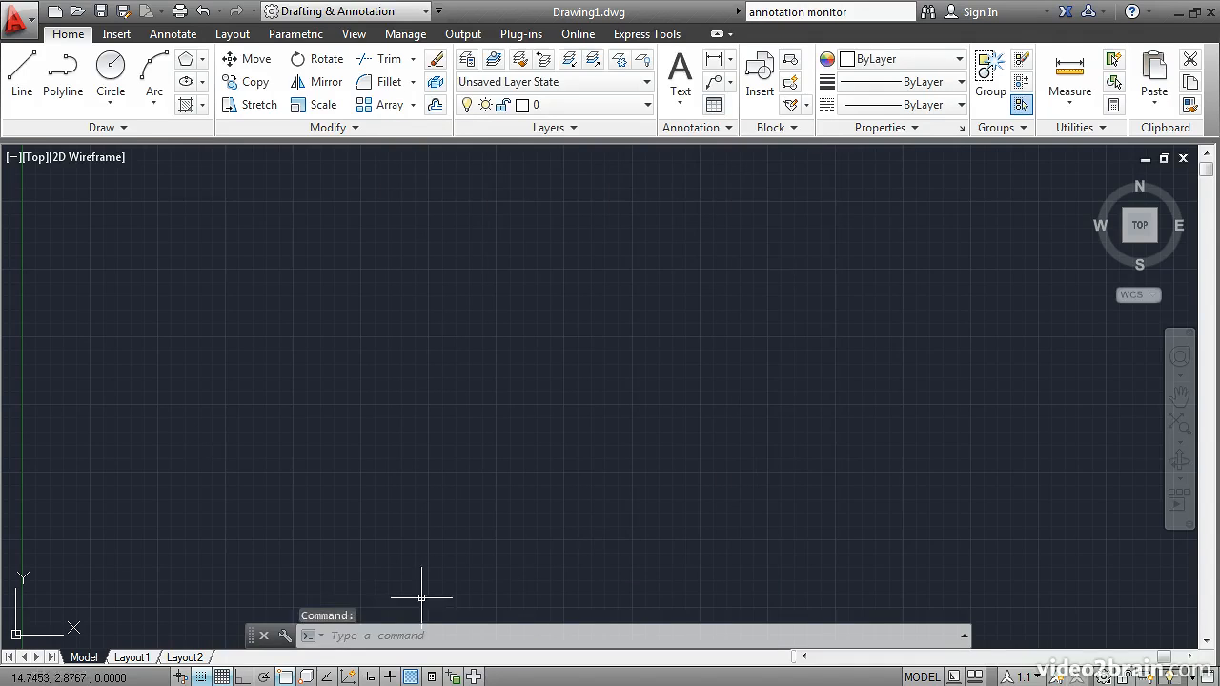
# Hide and redisplay the grid, and review the grid spacing and behavior settings without changing them.
pyautogui.click(222, 678)
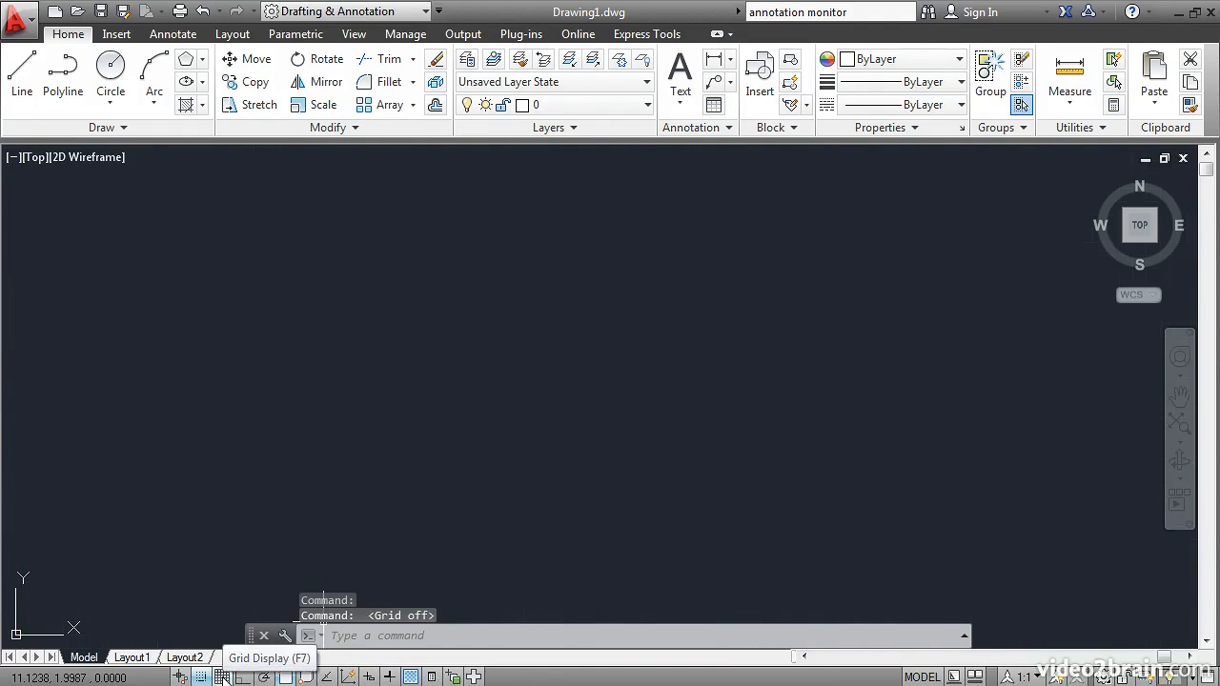
pyautogui.click(222, 678)
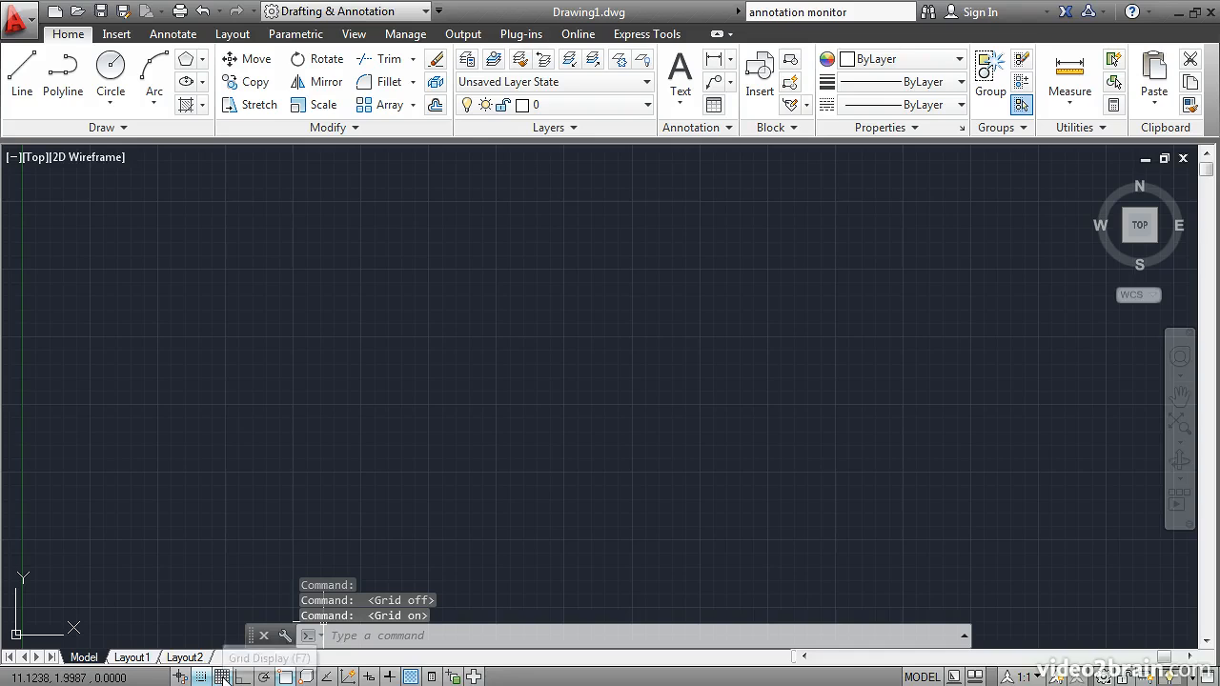
pyautogui.rightClick(222, 678)
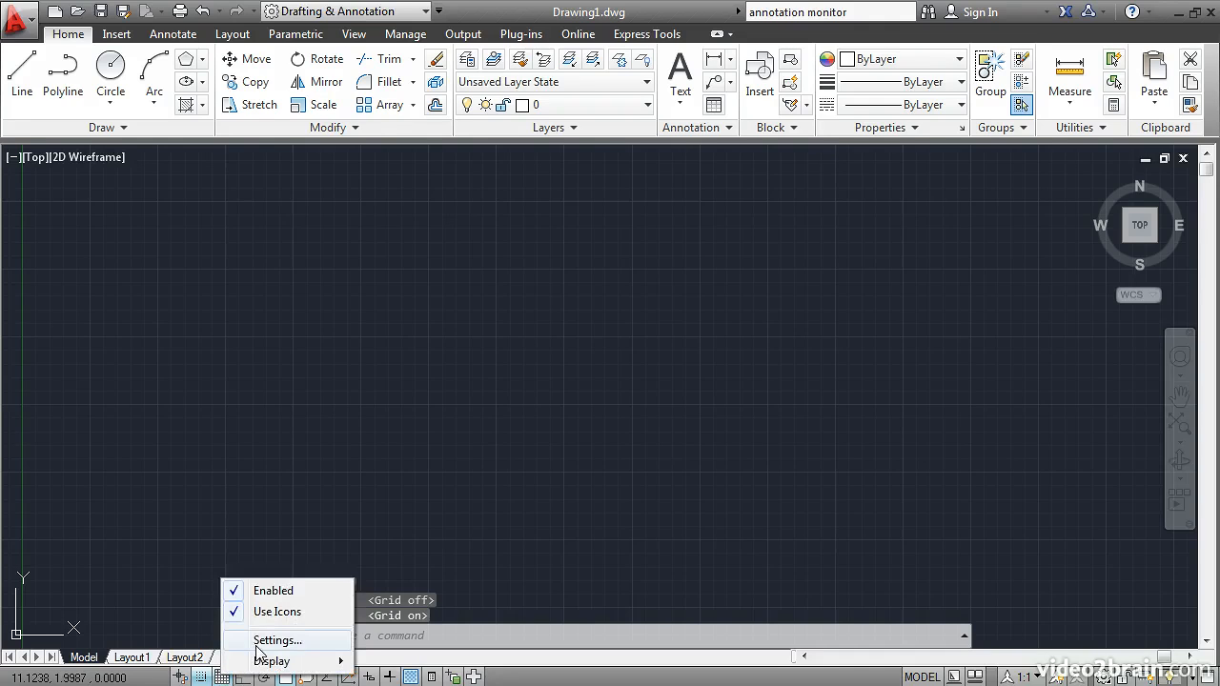
pyautogui.click(272, 641)
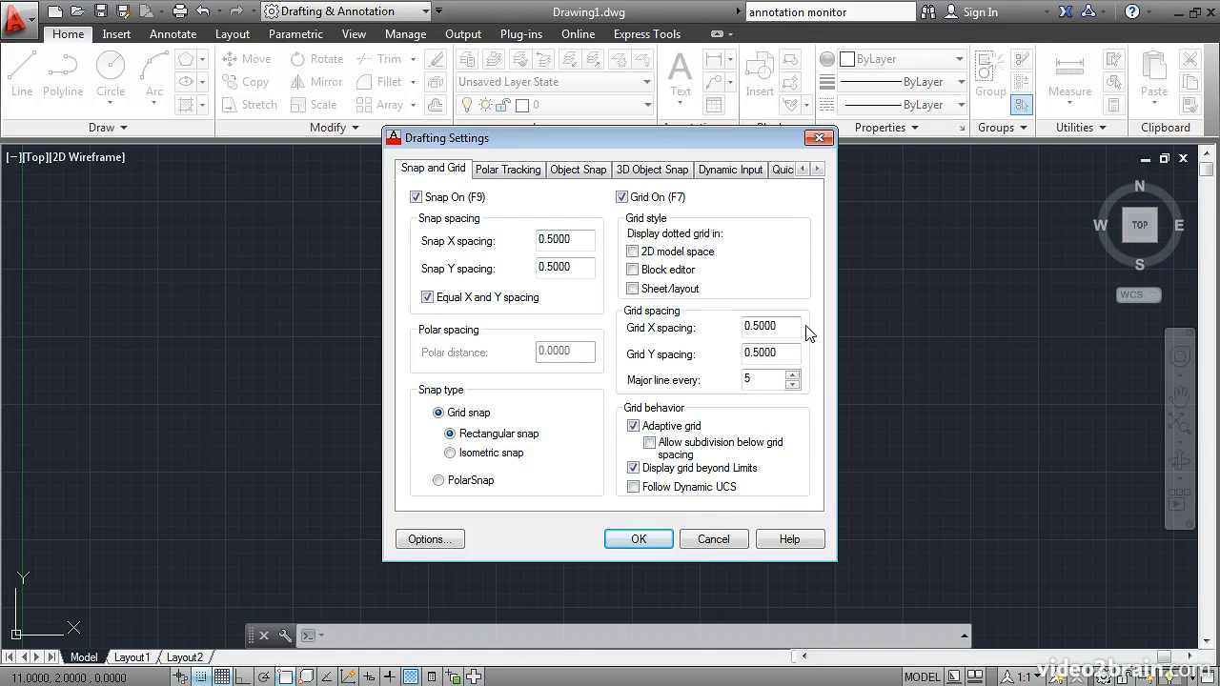
pyautogui.click(713, 539)
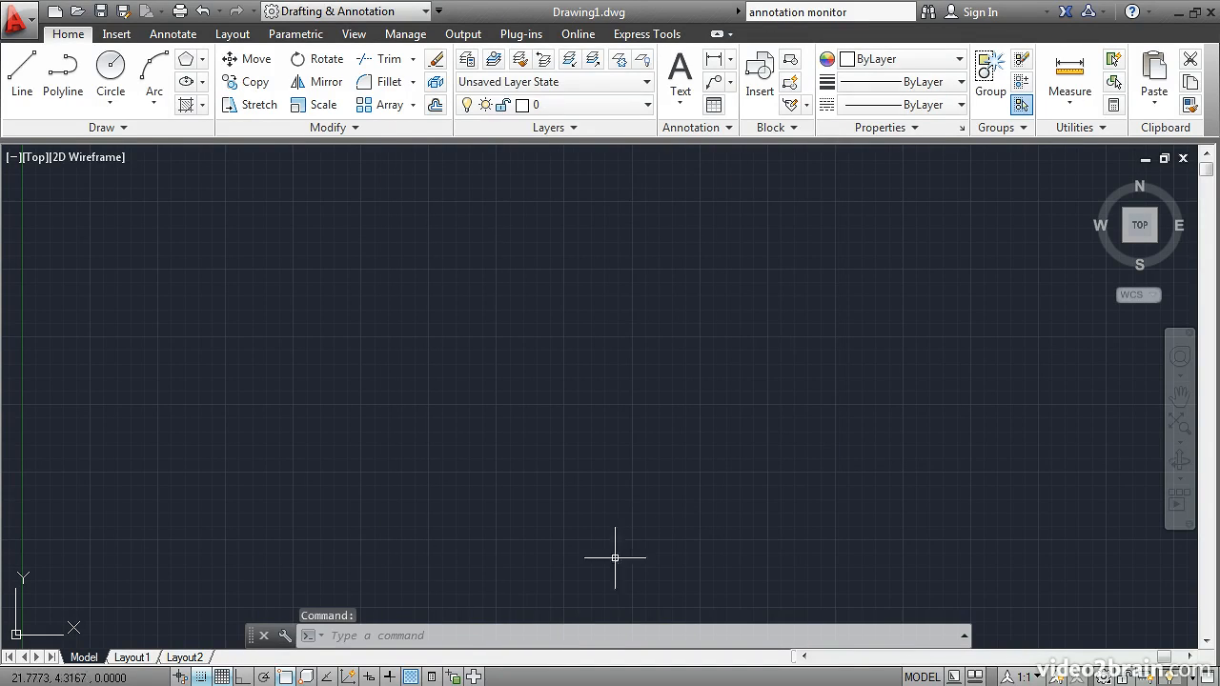
# Switch Ortho Mode on and back off.
pyautogui.click(243, 676)
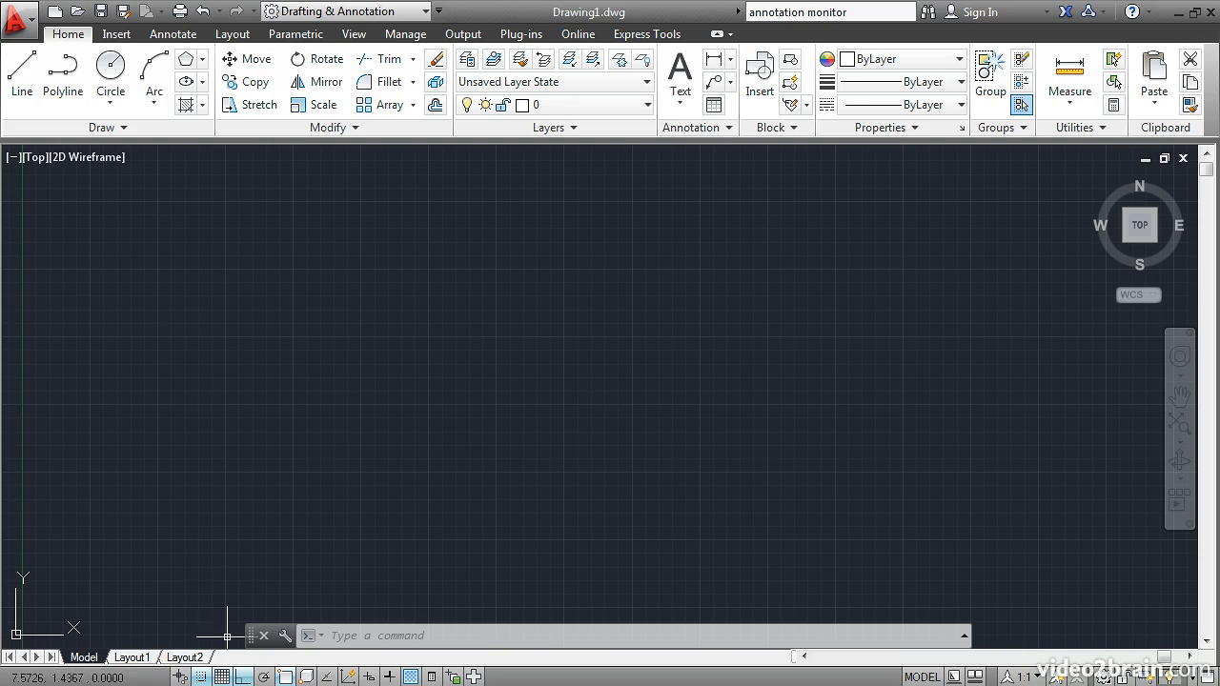
pyautogui.click(243, 677)
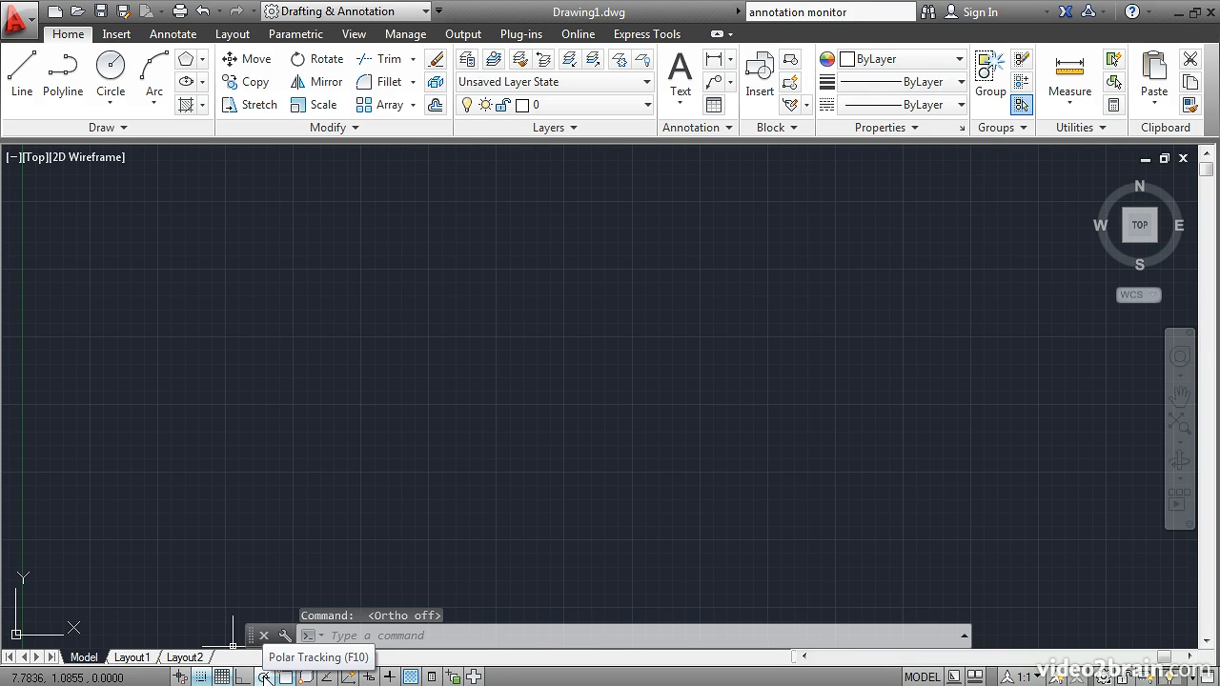
# Enable Polar Tracking and set its angle increment to 45 degrees.
pyautogui.click(265, 676)
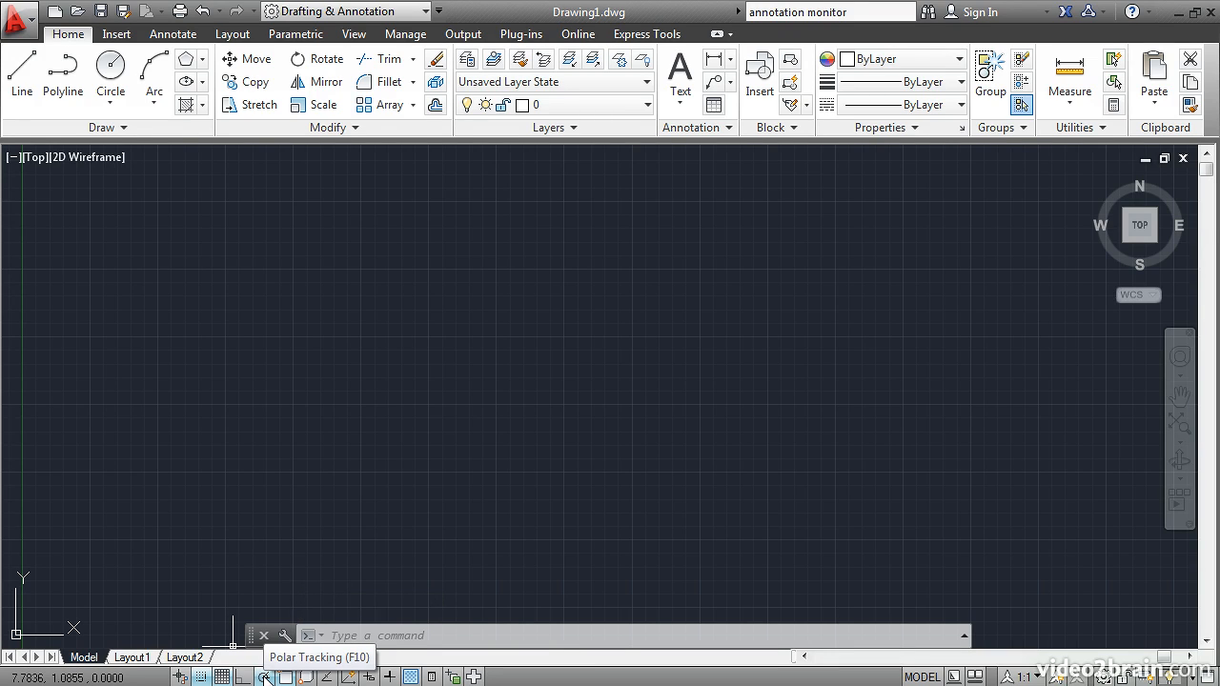
pyautogui.rightClick(266, 677)
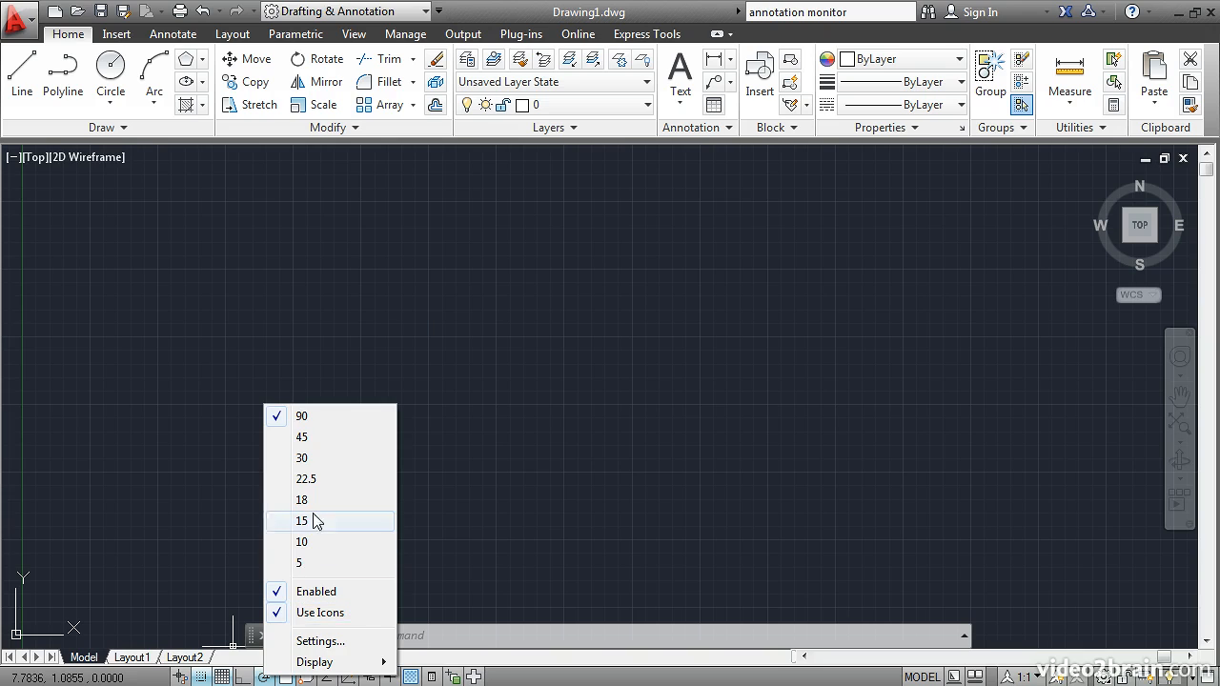
pyautogui.click(316, 439)
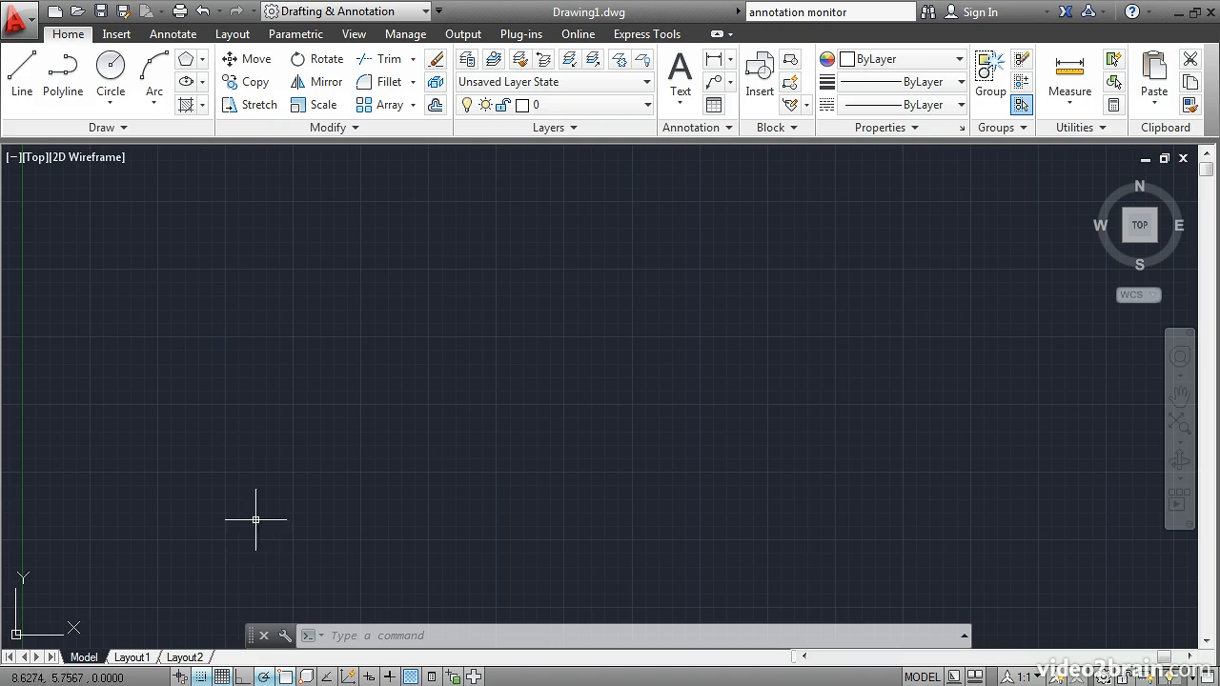
# Draw three connected line segments from 9,12: one up at 45°, one about 6.25 long at 0°, and one about 6.19 long at 315°.
pyautogui.click(21, 74)
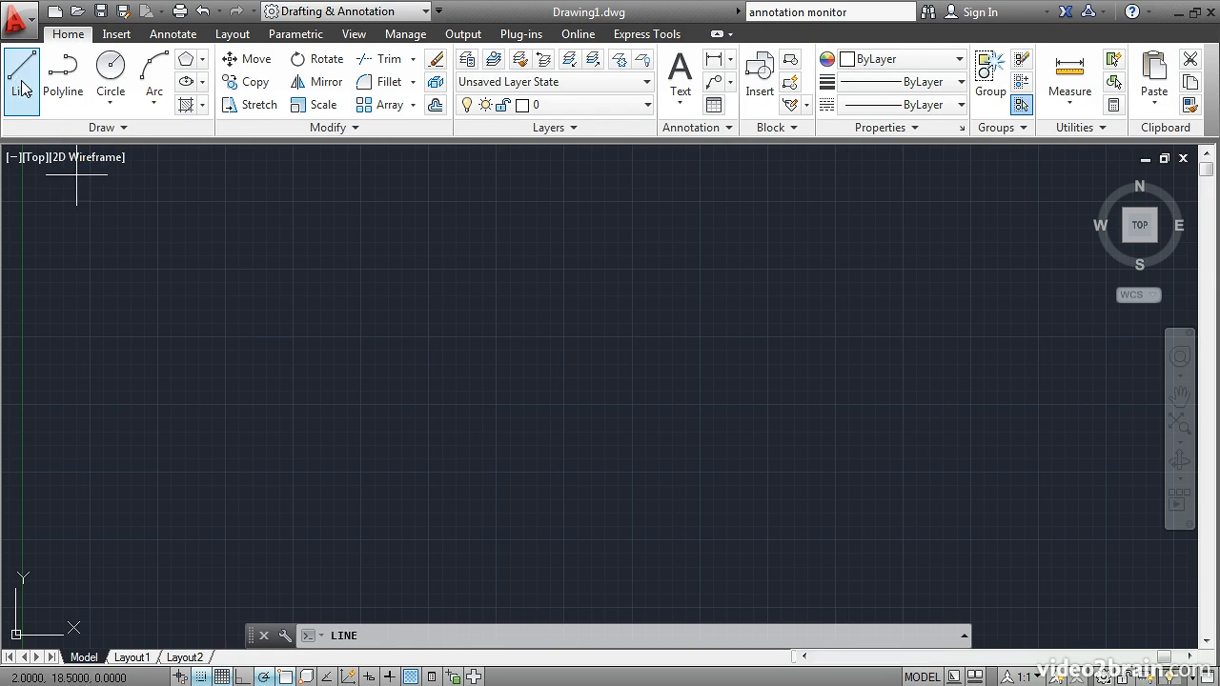
pyautogui.click(266, 350)
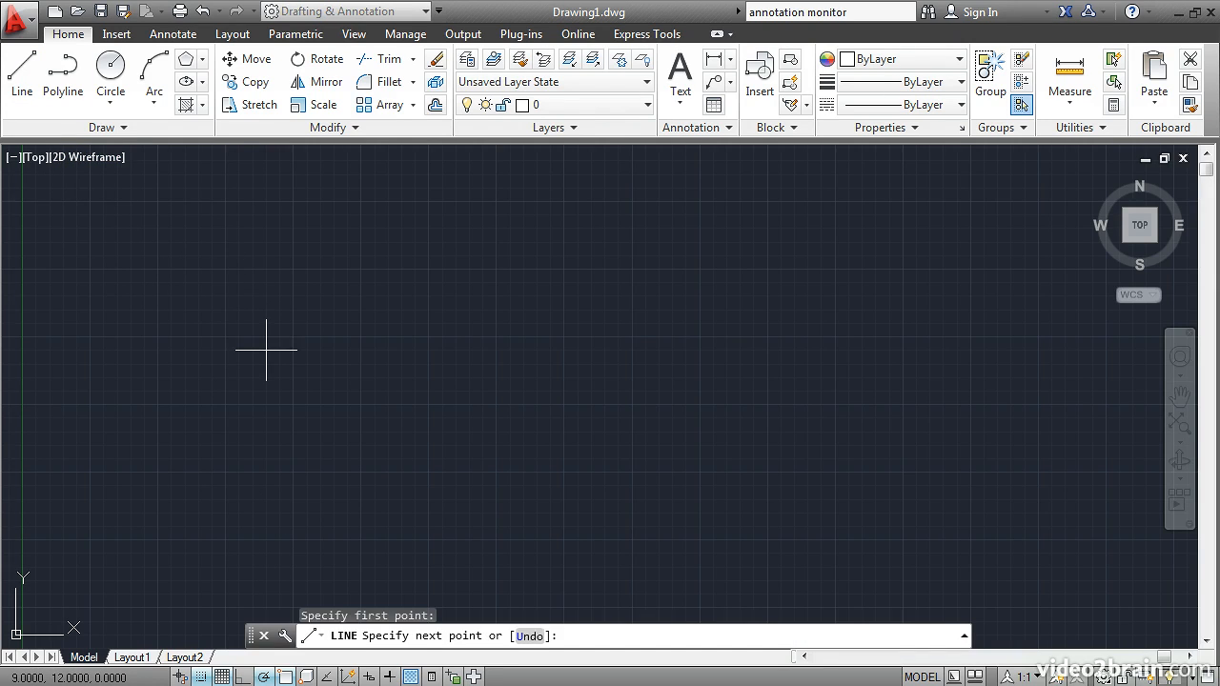
pyautogui.click(366, 248)
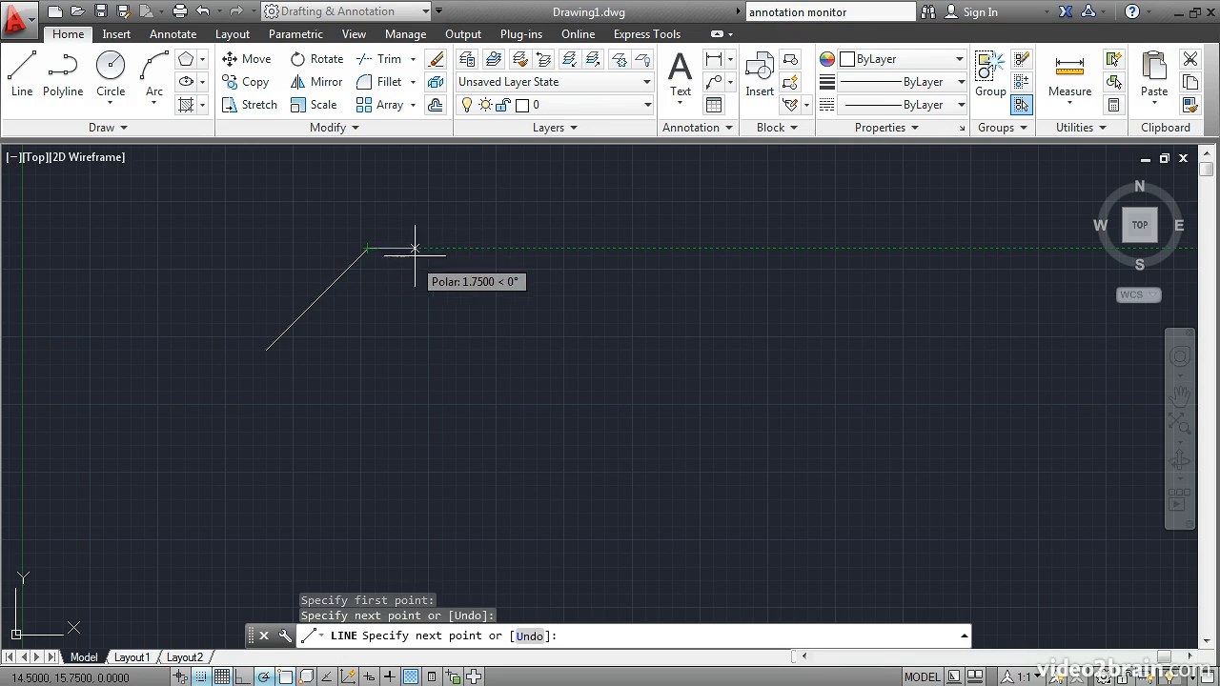
pyautogui.click(537, 248)
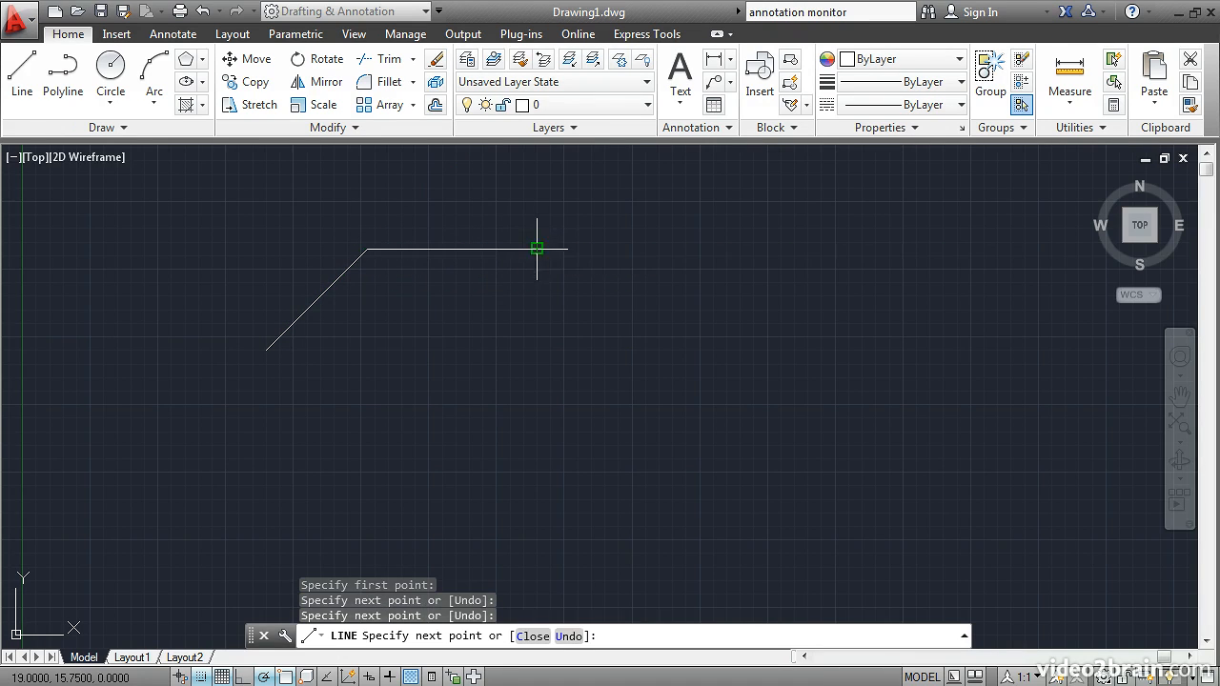
pyautogui.click(656, 365)
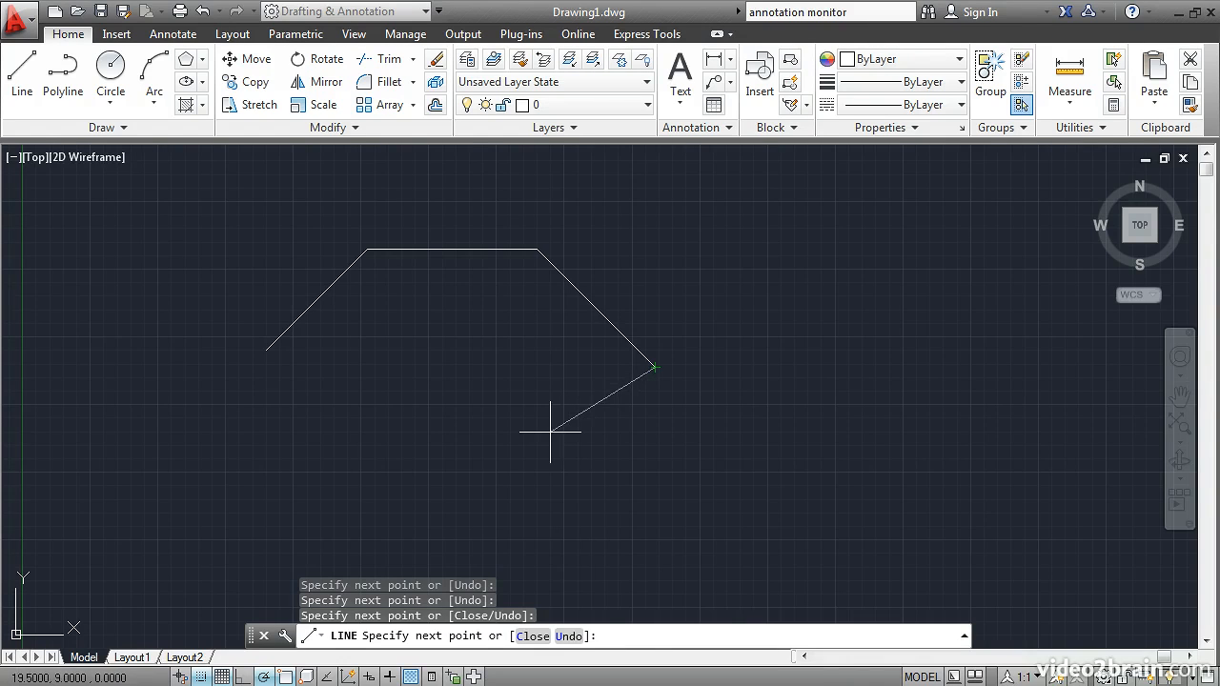
# Turn off Snap Mode, add a segment sloping down to the left from the last vertex, and end the line.
pyautogui.click(220, 675)
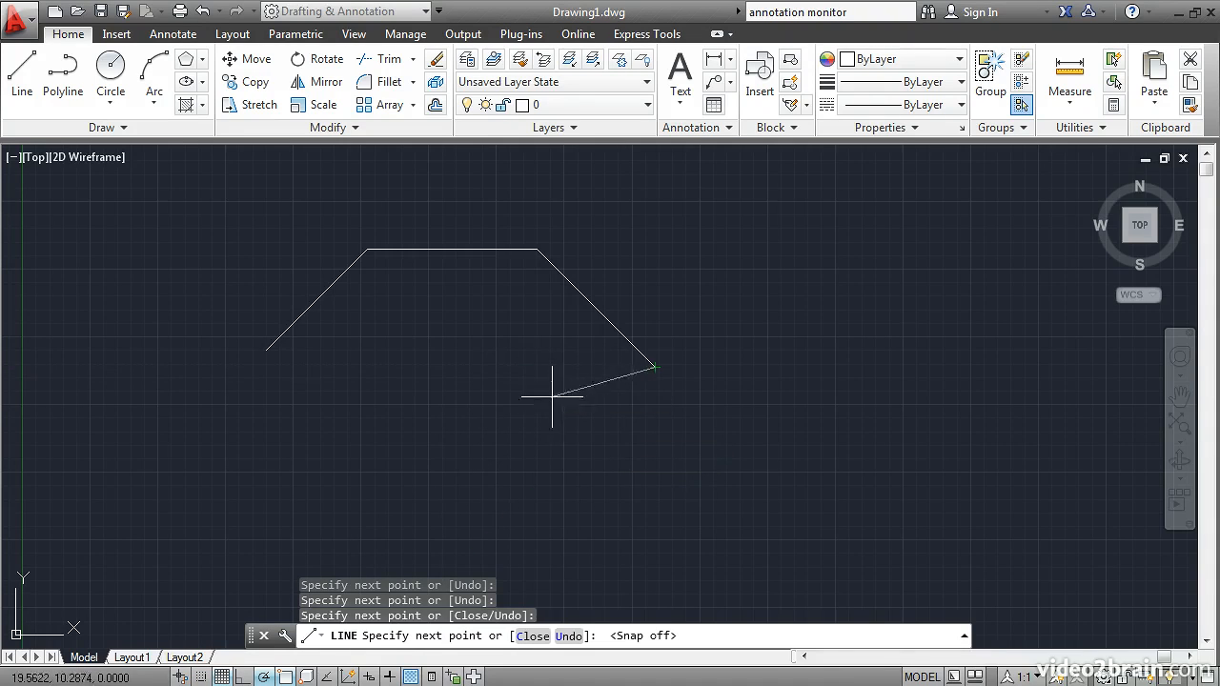
pyautogui.click(472, 420)
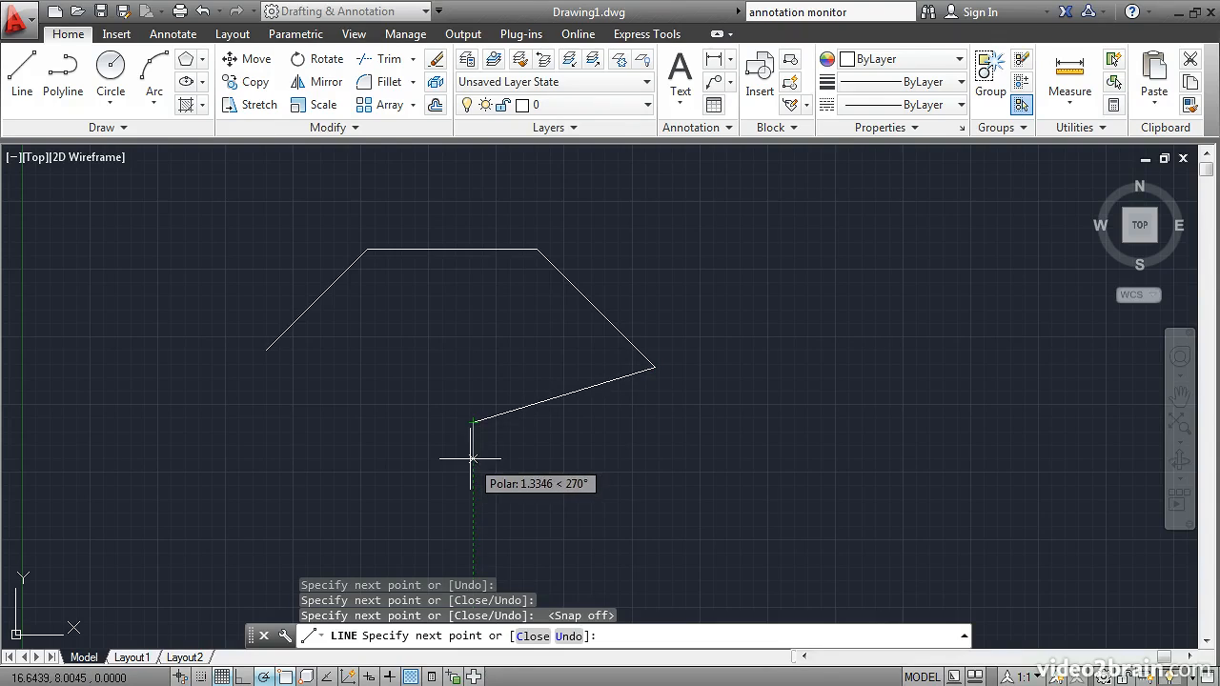
pyautogui.press('Return')
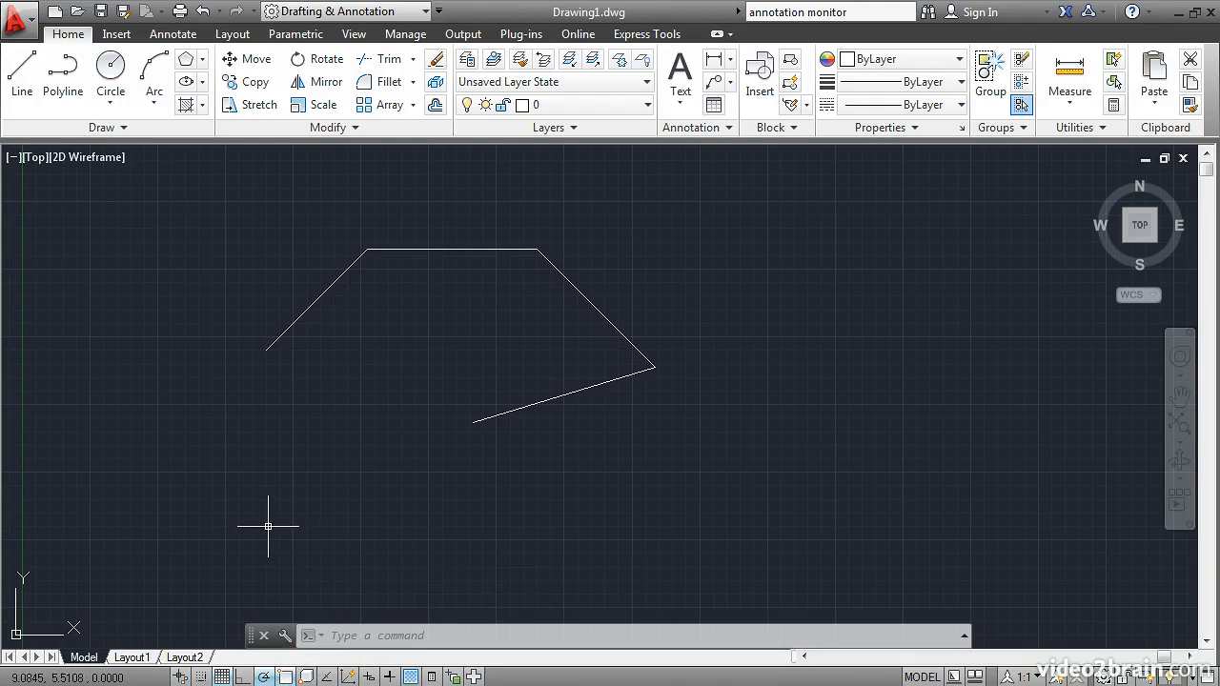
# Draw a line from the outline's starting endpoint to its open lower endpoint to close the shape.
pyautogui.click(23, 76)
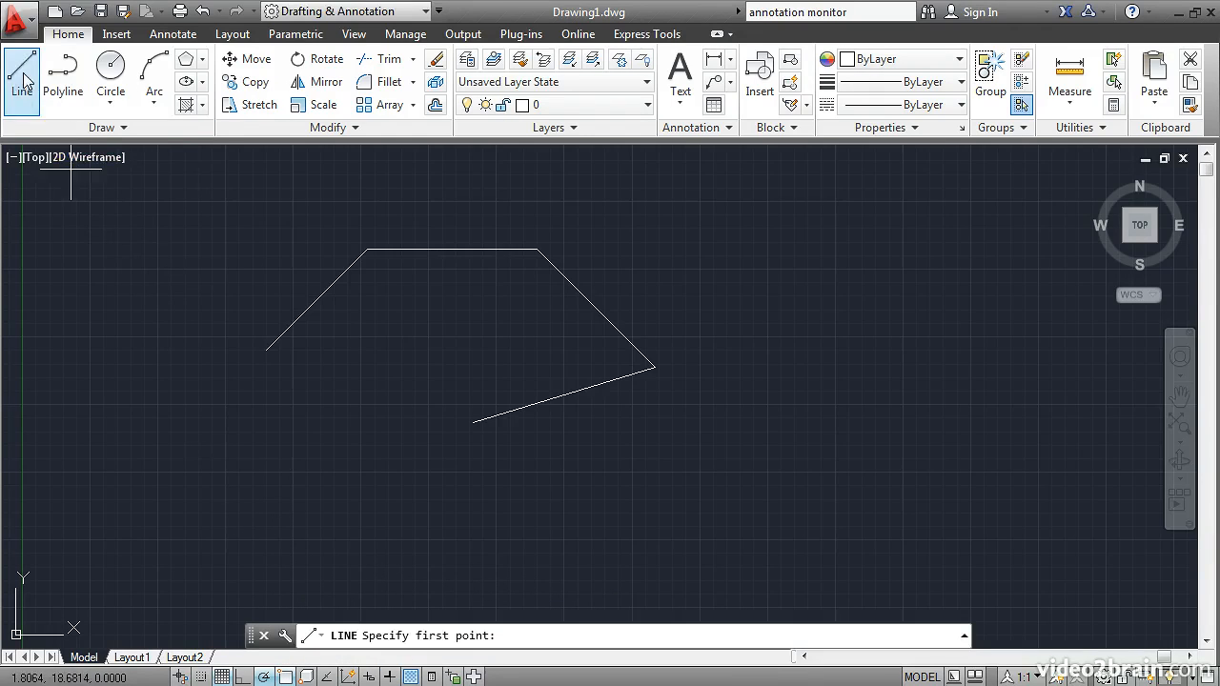
pyautogui.click(266, 350)
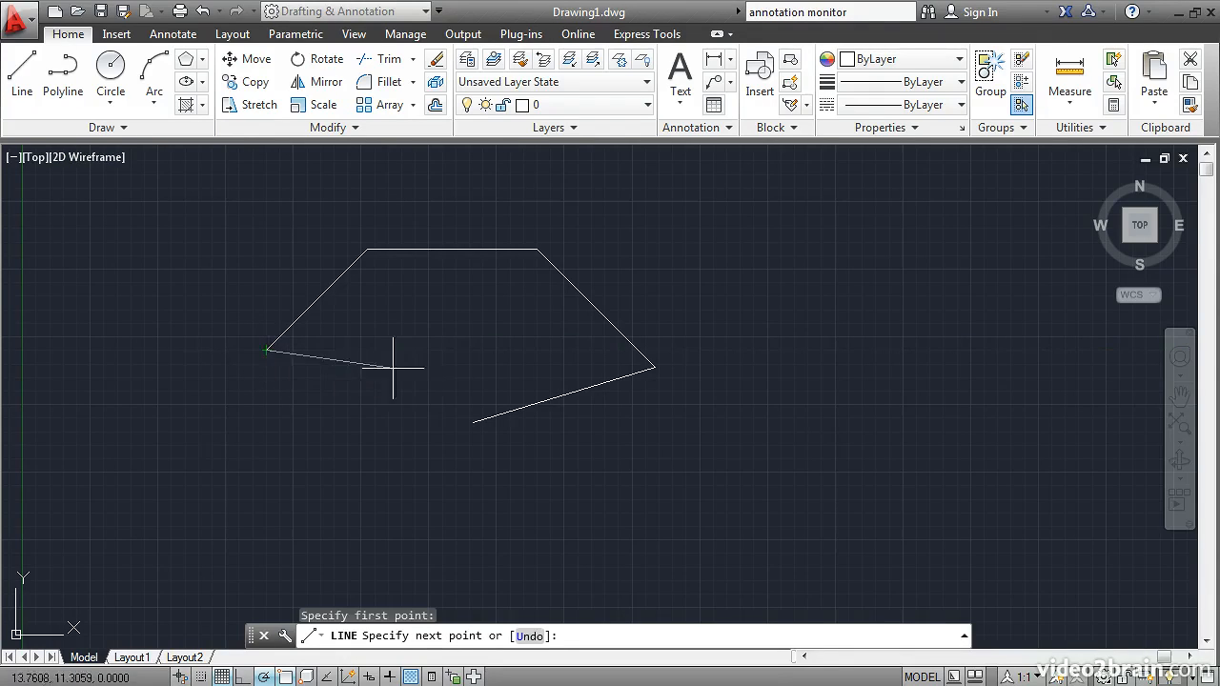
pyautogui.click(473, 422)
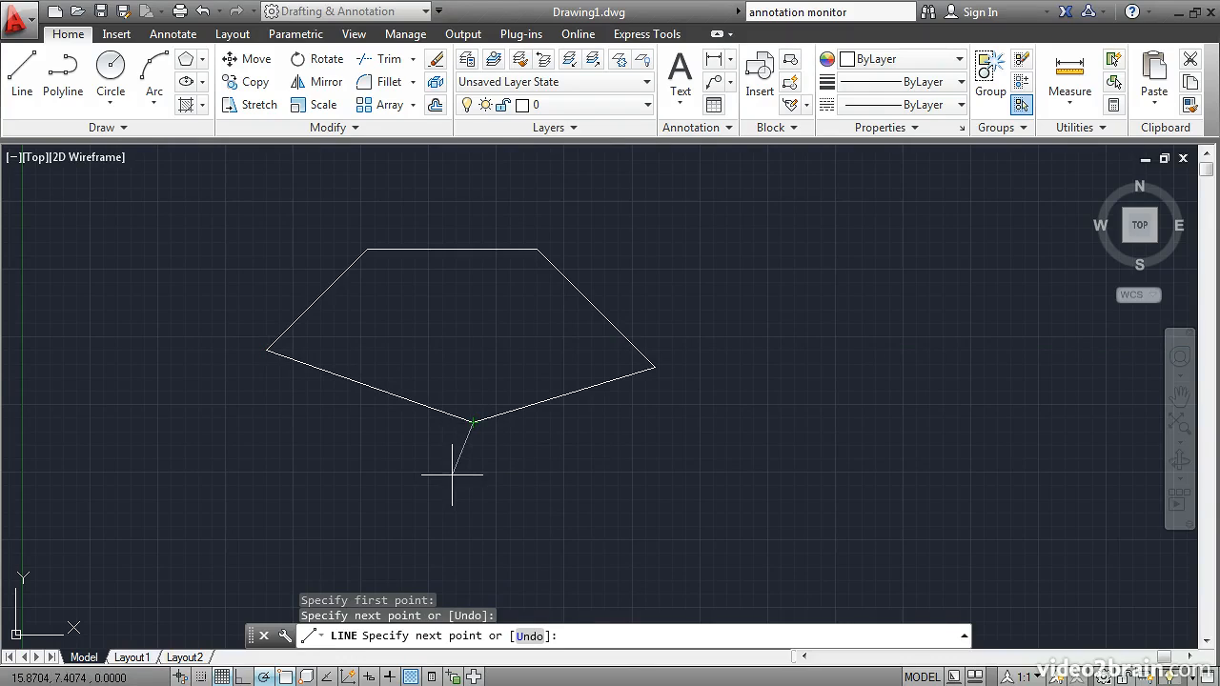
pyautogui.press('Return')
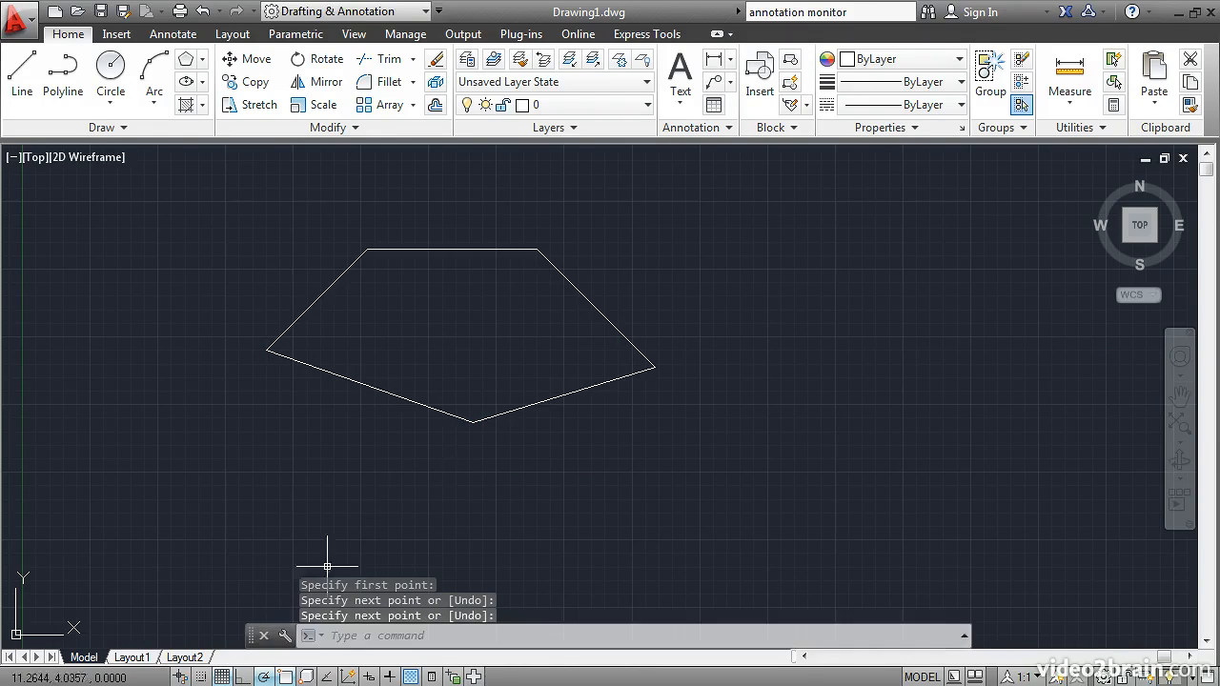
# Review the available Object Snap modes in the drafting settings without changing them.
pyautogui.rightClick(285, 677)
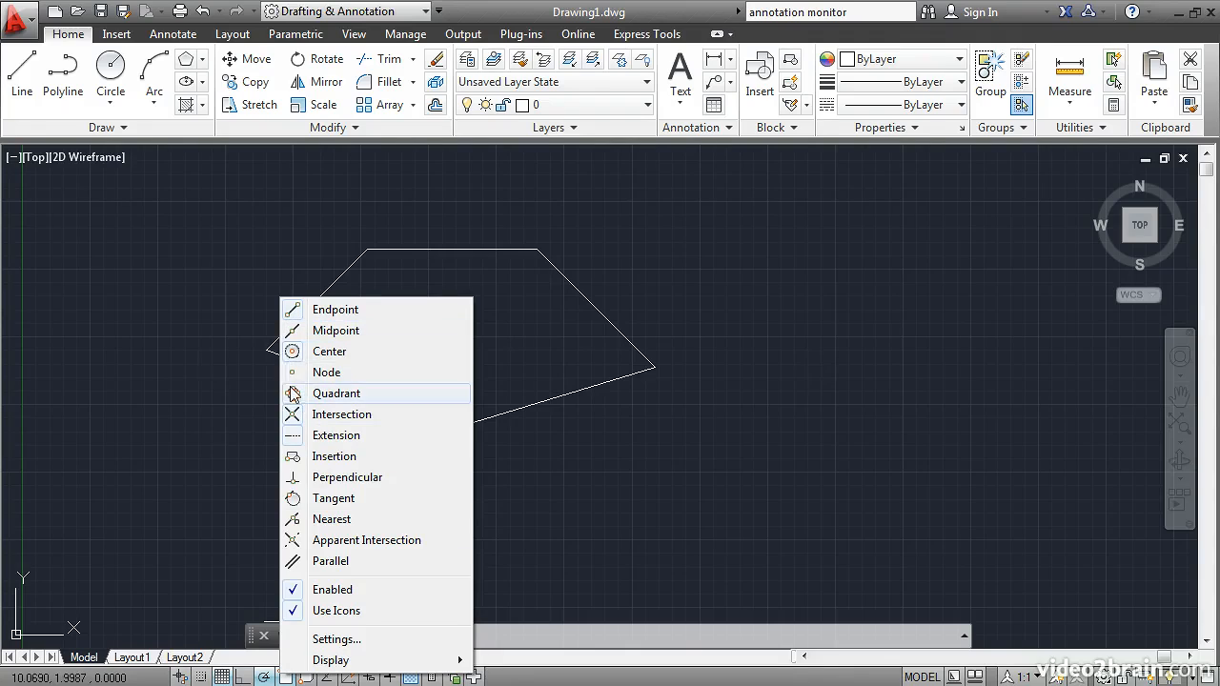
pyautogui.click(341, 640)
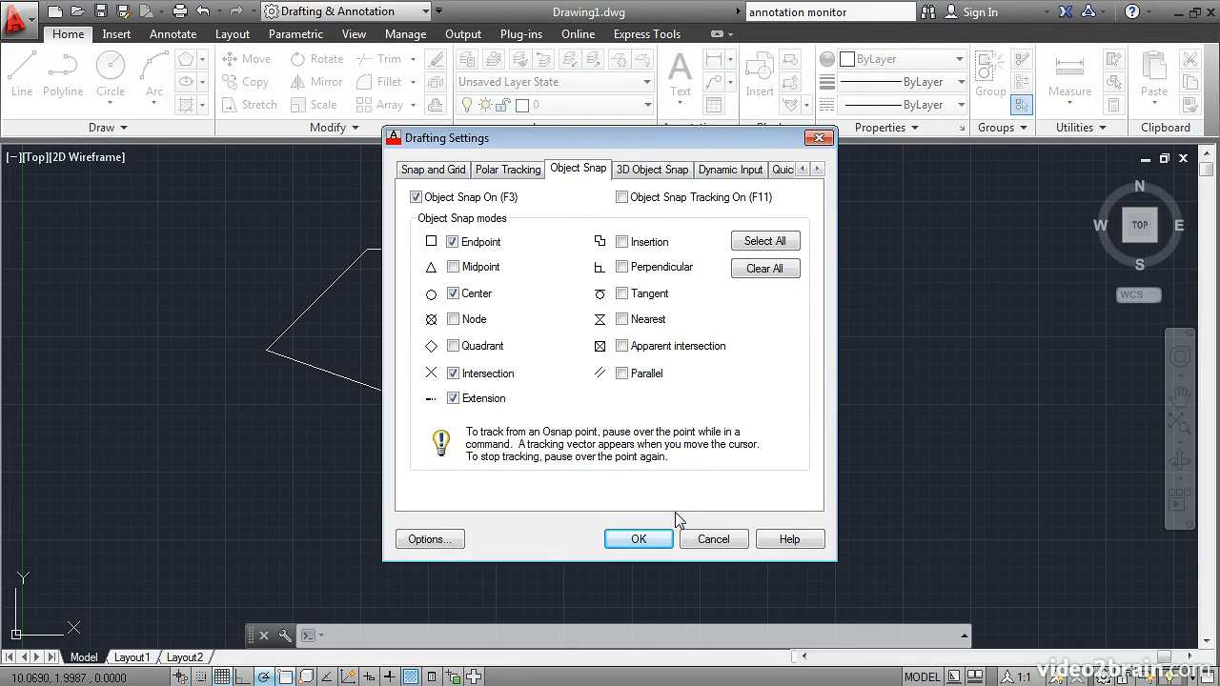
pyautogui.click(703, 539)
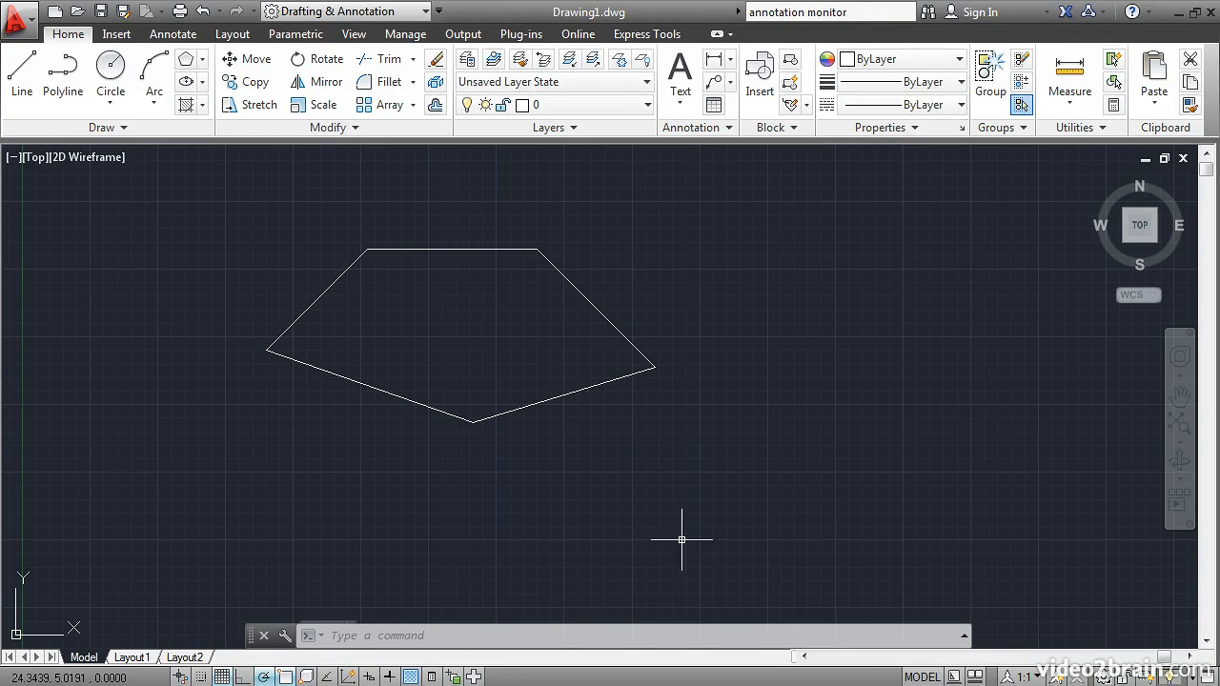
# Turn on 3D Object Snap, check its snap options, and enable Object Snap Tracking.
pyautogui.click(305, 676)
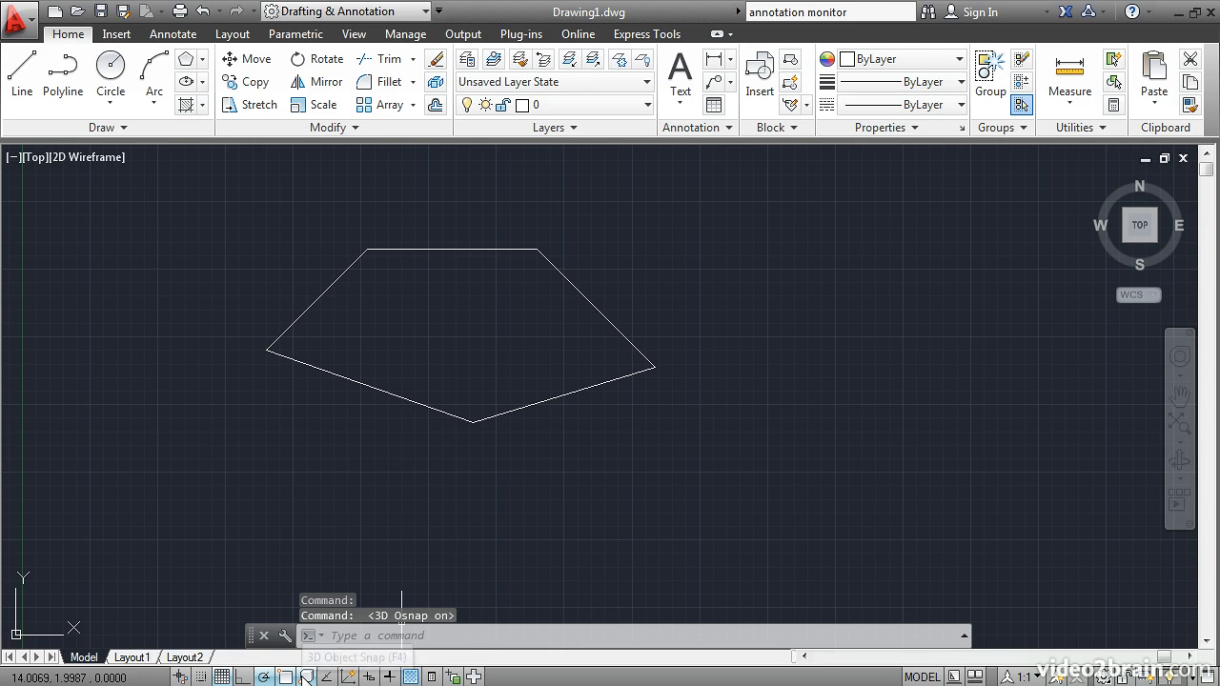
pyautogui.rightClick(305, 675)
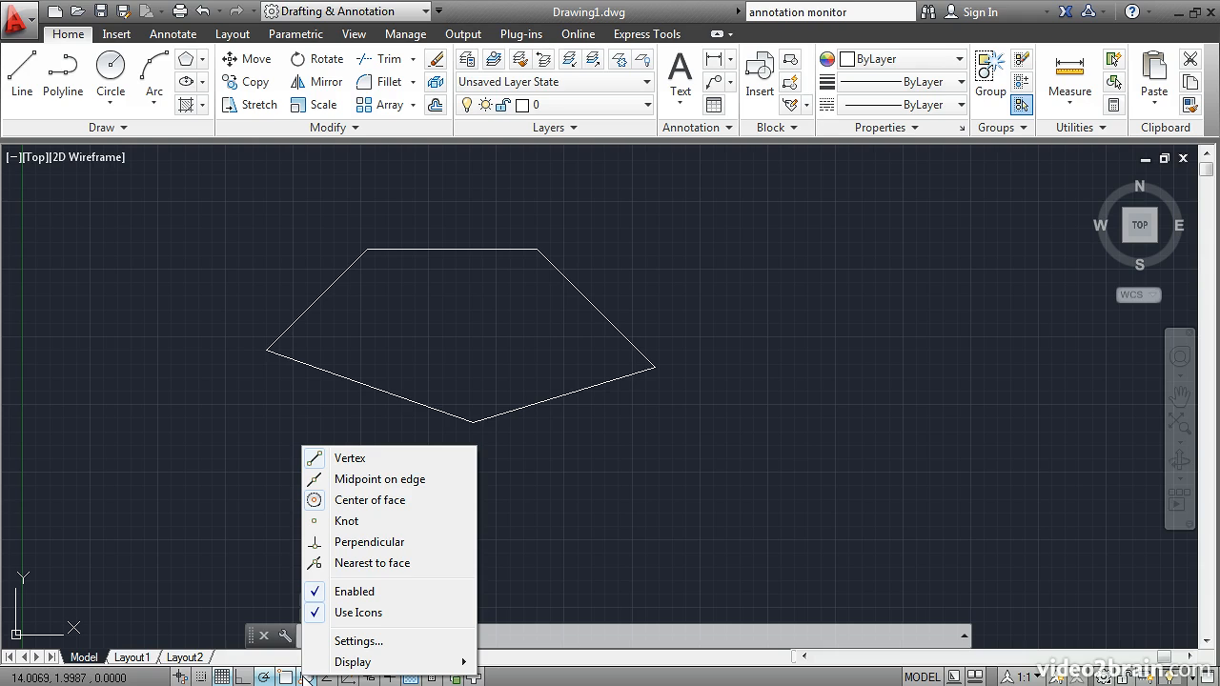
pyautogui.click(326, 677)
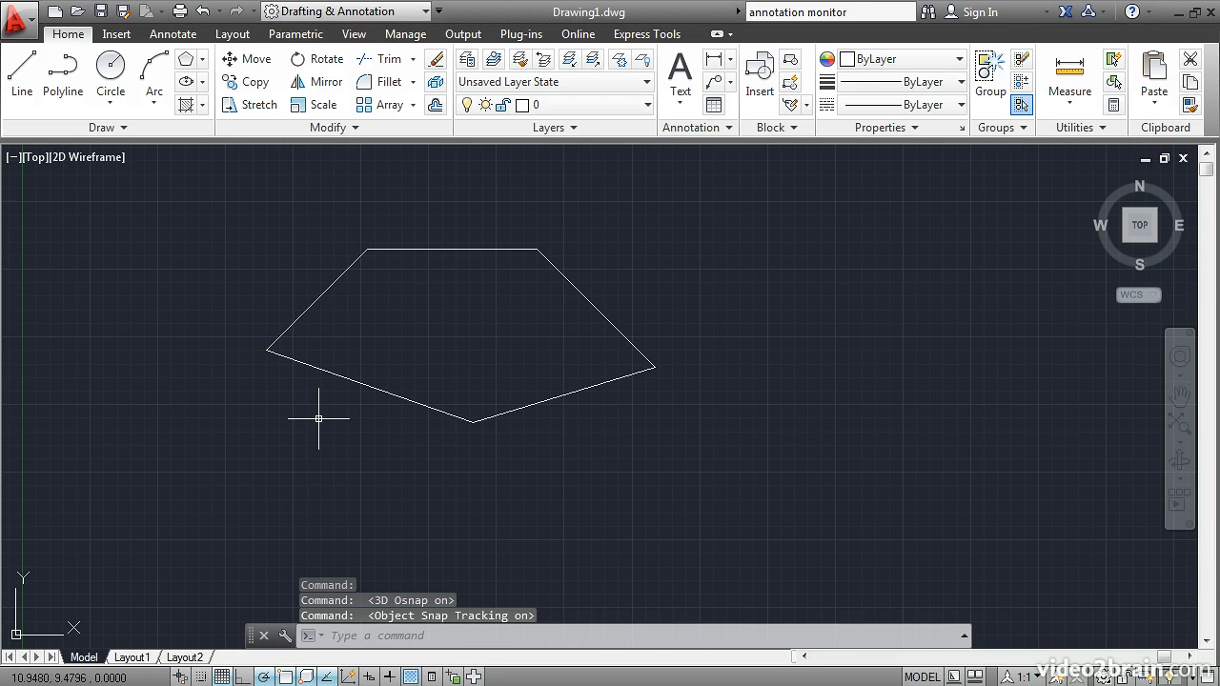
# Draw a vertical line down from the outline's upper-left vertex, tracked to end level with the leftmost vertex.
pyautogui.click(21, 76)
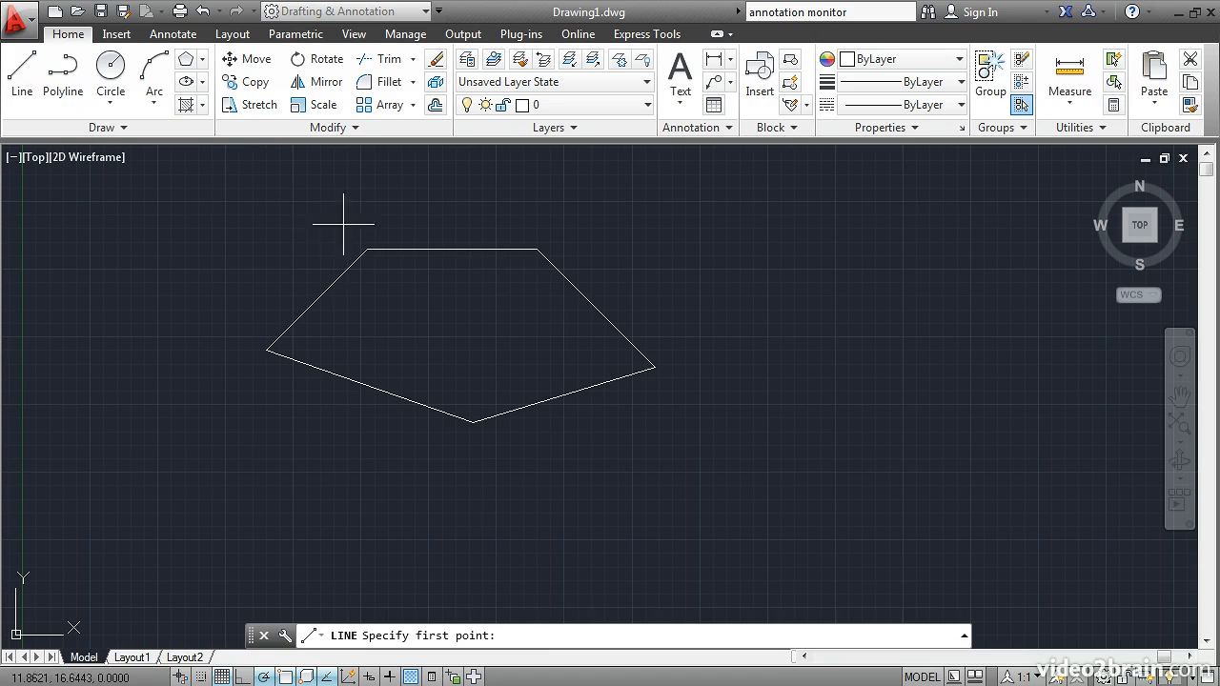
pyautogui.click(367, 249)
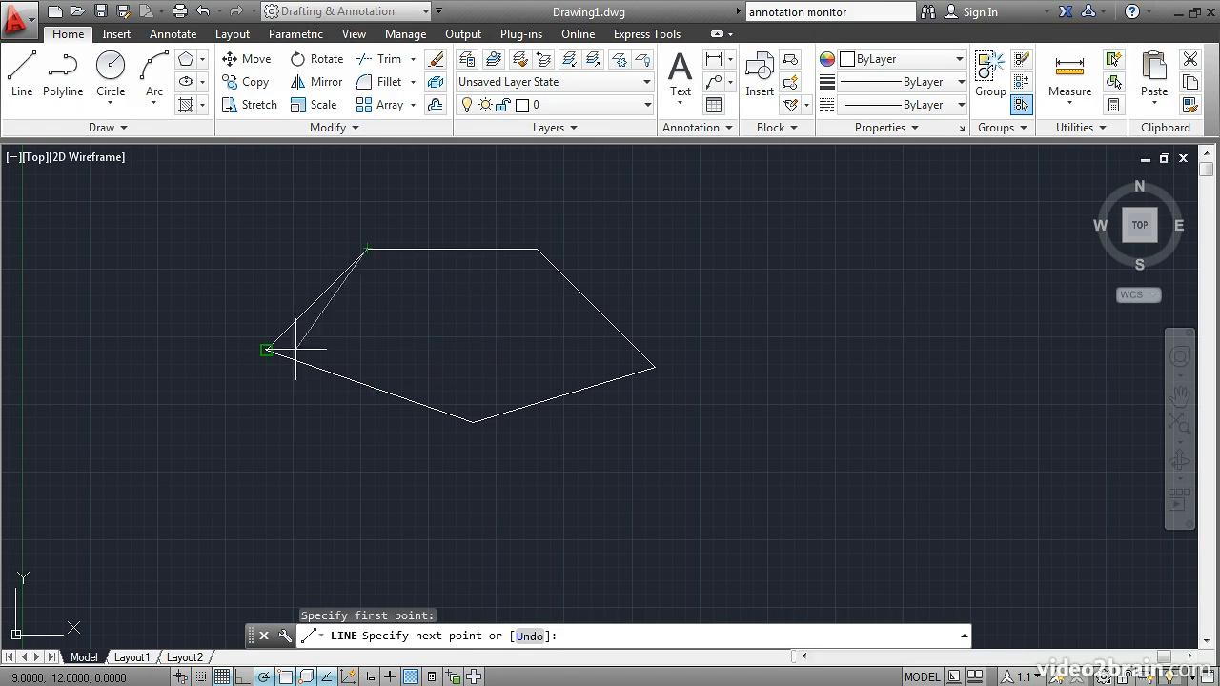
pyautogui.click(367, 349)
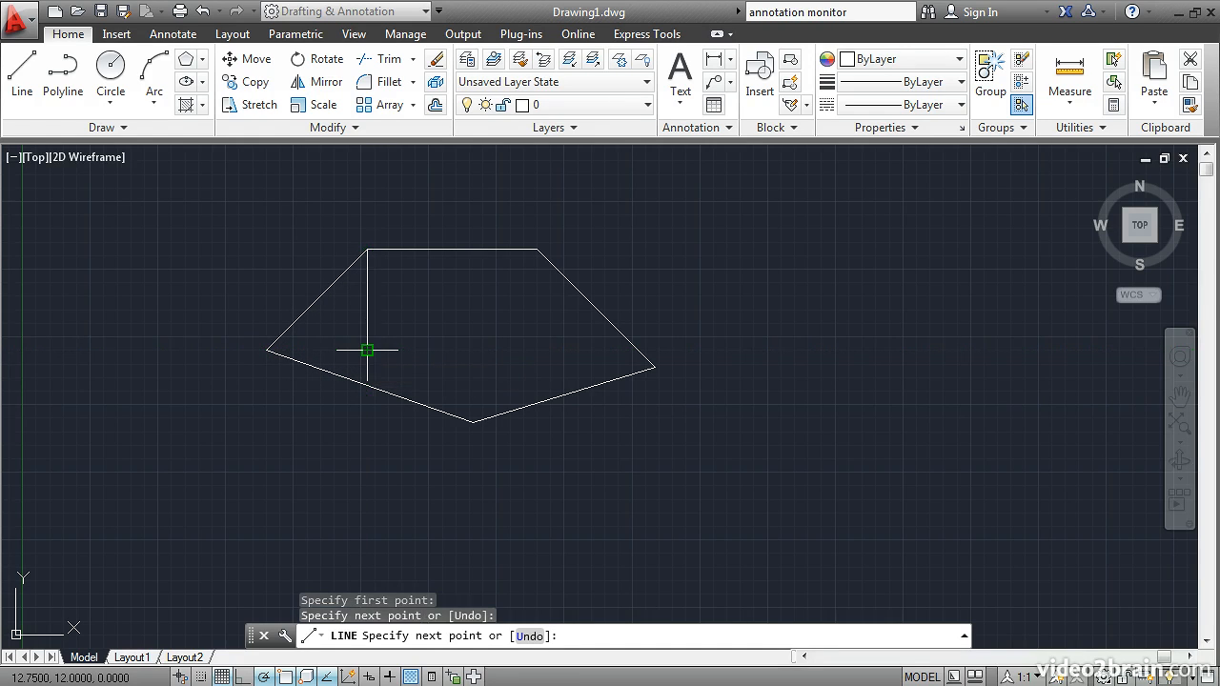
pyautogui.press('Return')
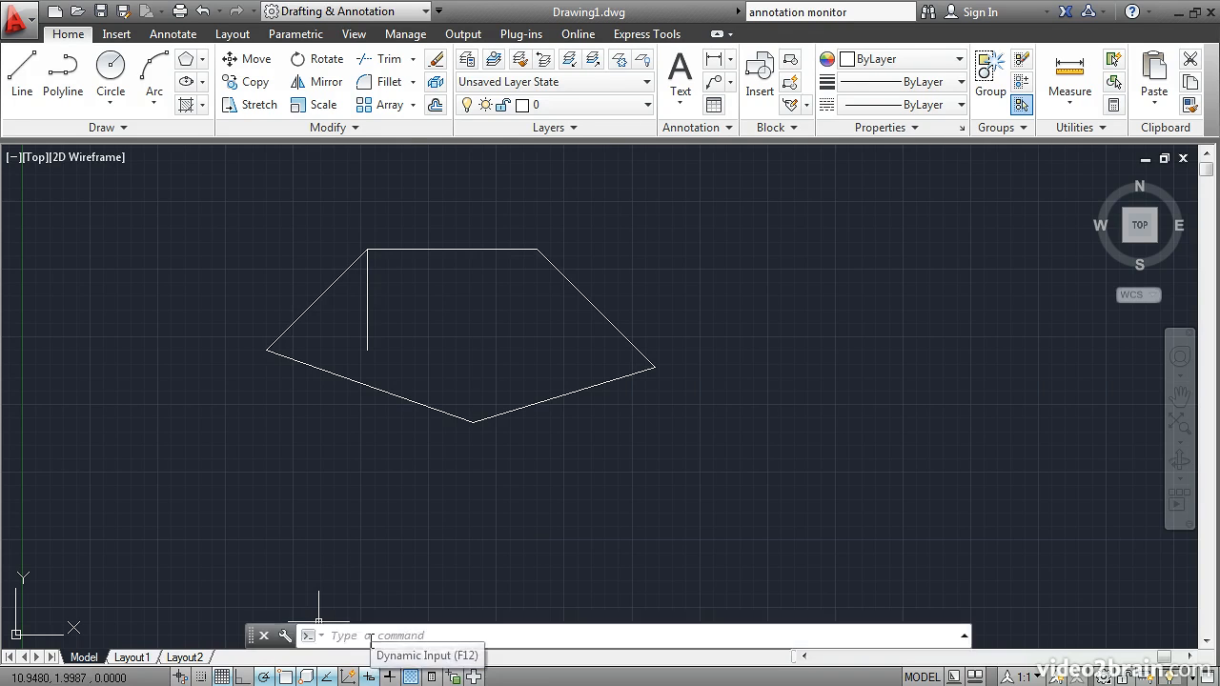
pyautogui.click(21, 77)
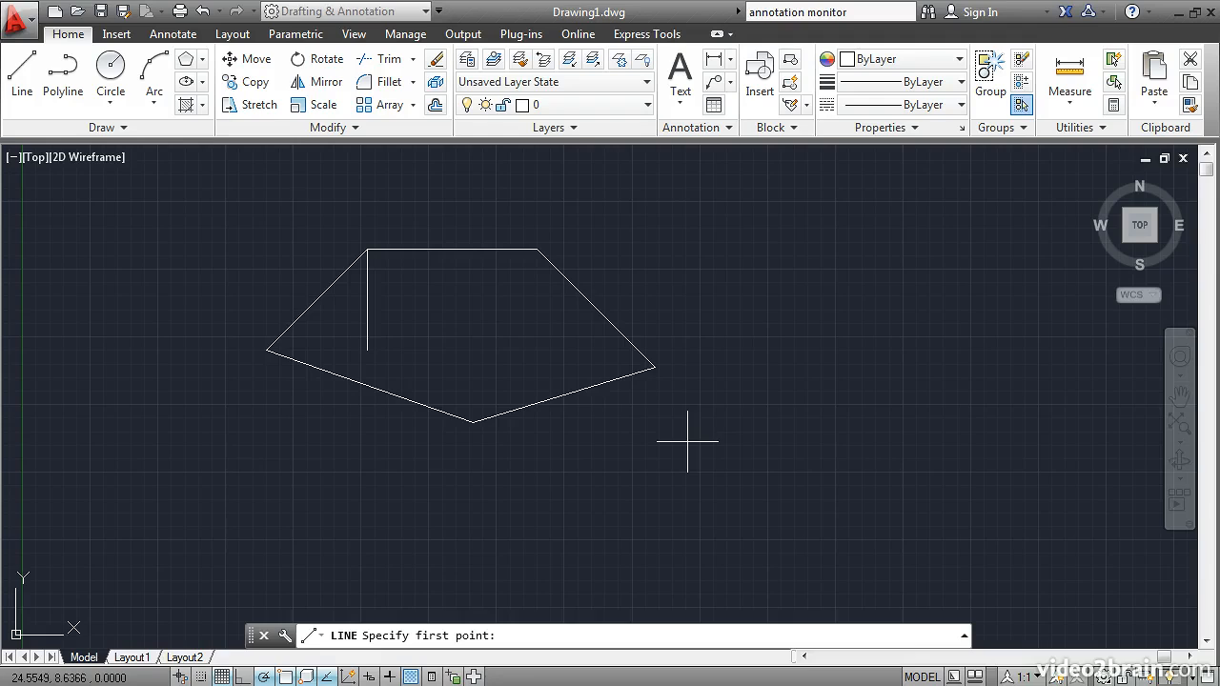
pyautogui.press('Escape')
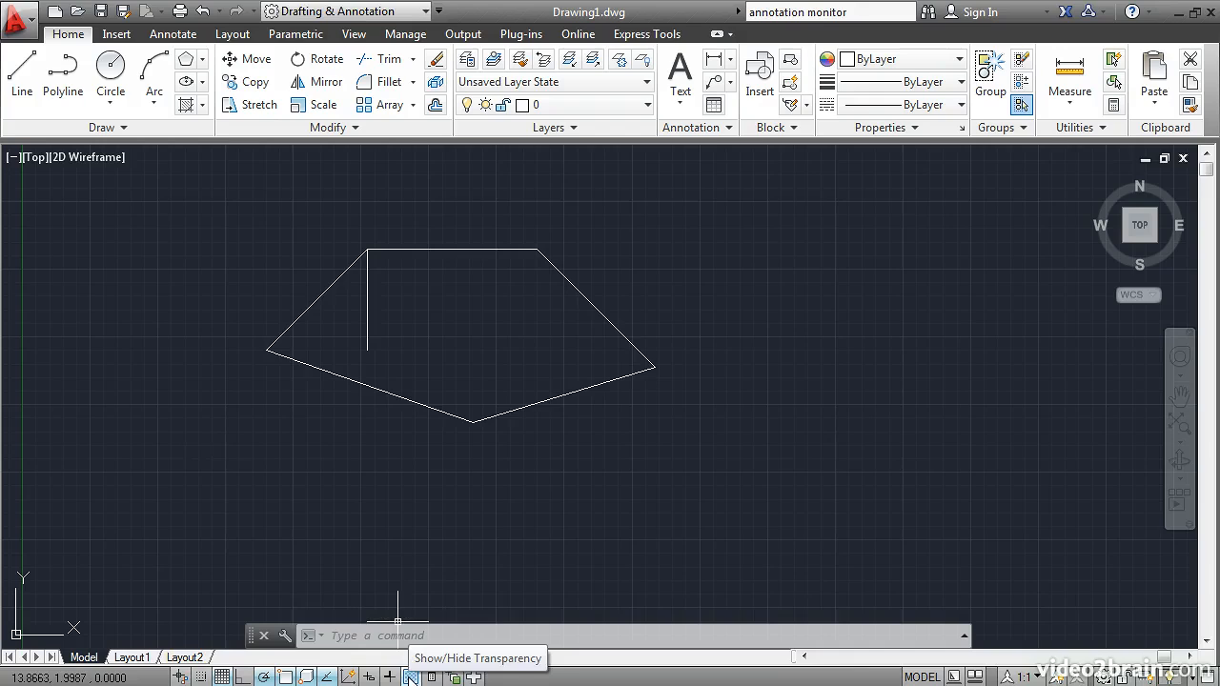
pyautogui.click(411, 677)
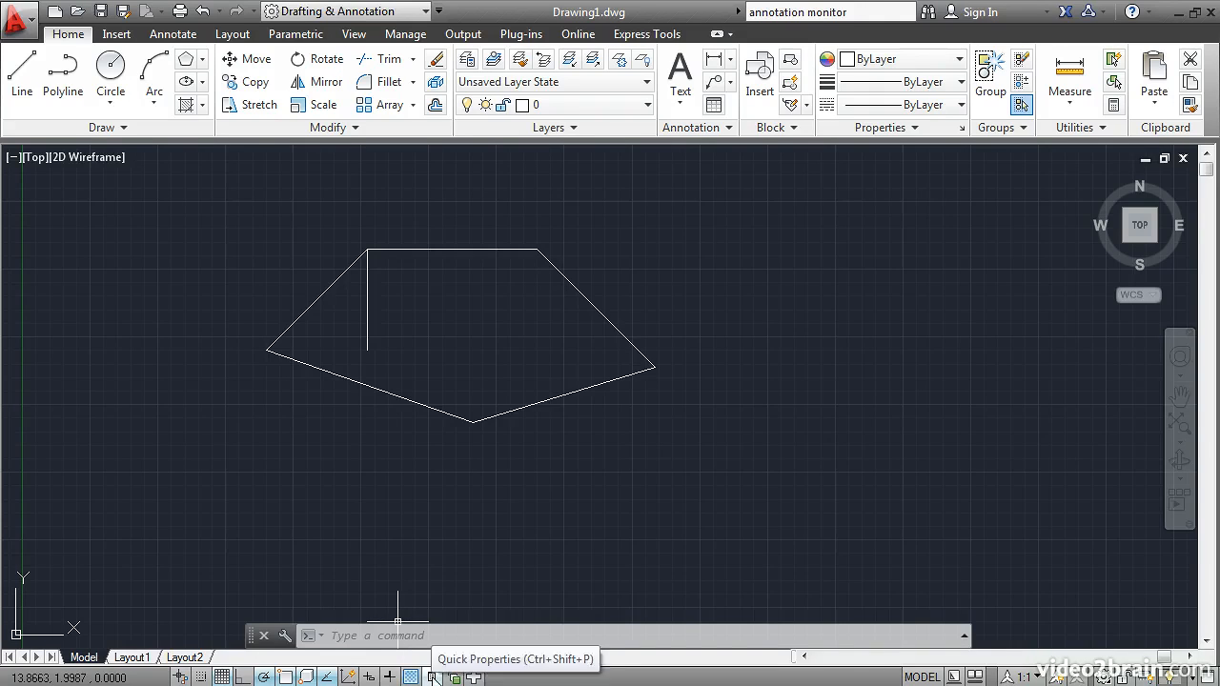
# Turn on Quick Properties, select the outline's lower-left line to inspect its properties, and turn Quick Properties off again.
pyautogui.click(432, 677)
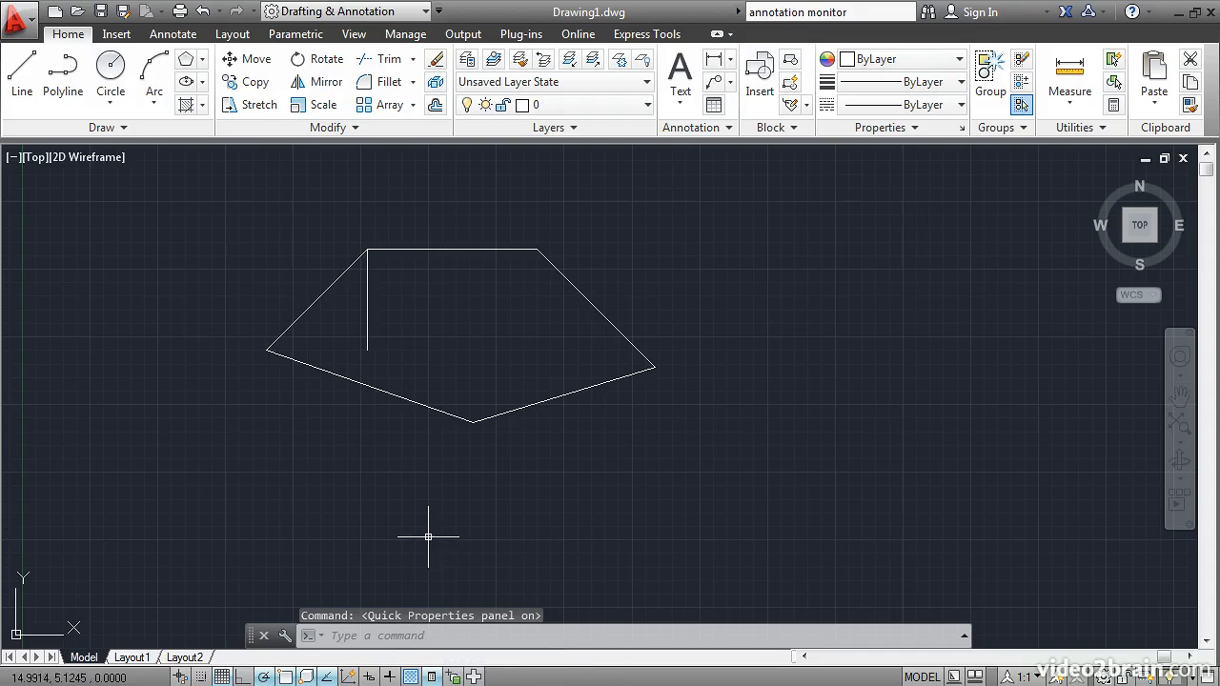
pyautogui.click(408, 400)
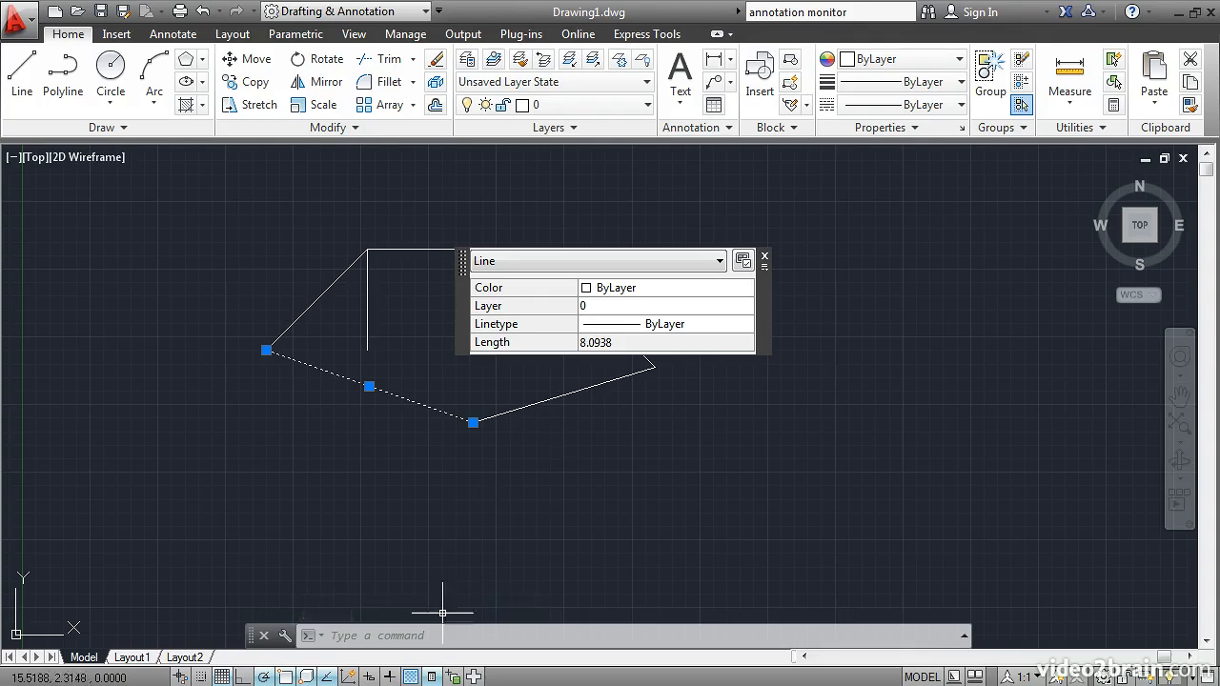
pyautogui.click(433, 676)
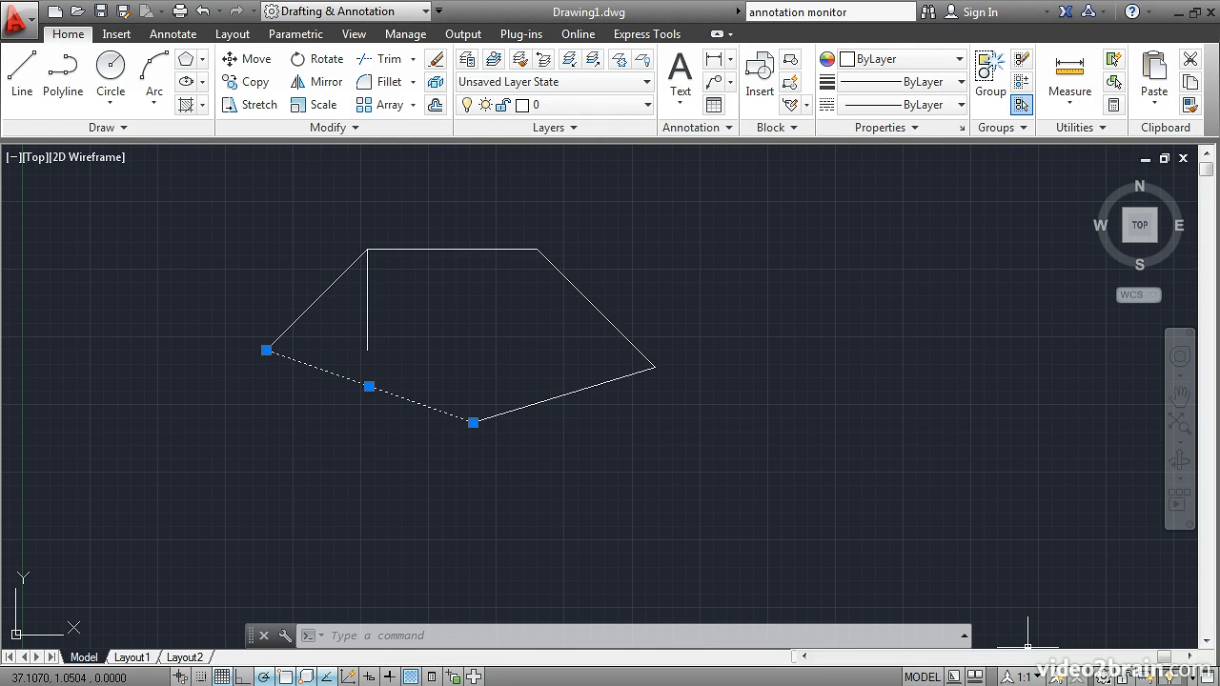
# Review the available workspaces without switching, and preview the drawing in Clean Screen mode before restoring the full interface.
pyautogui.click(1103, 677)
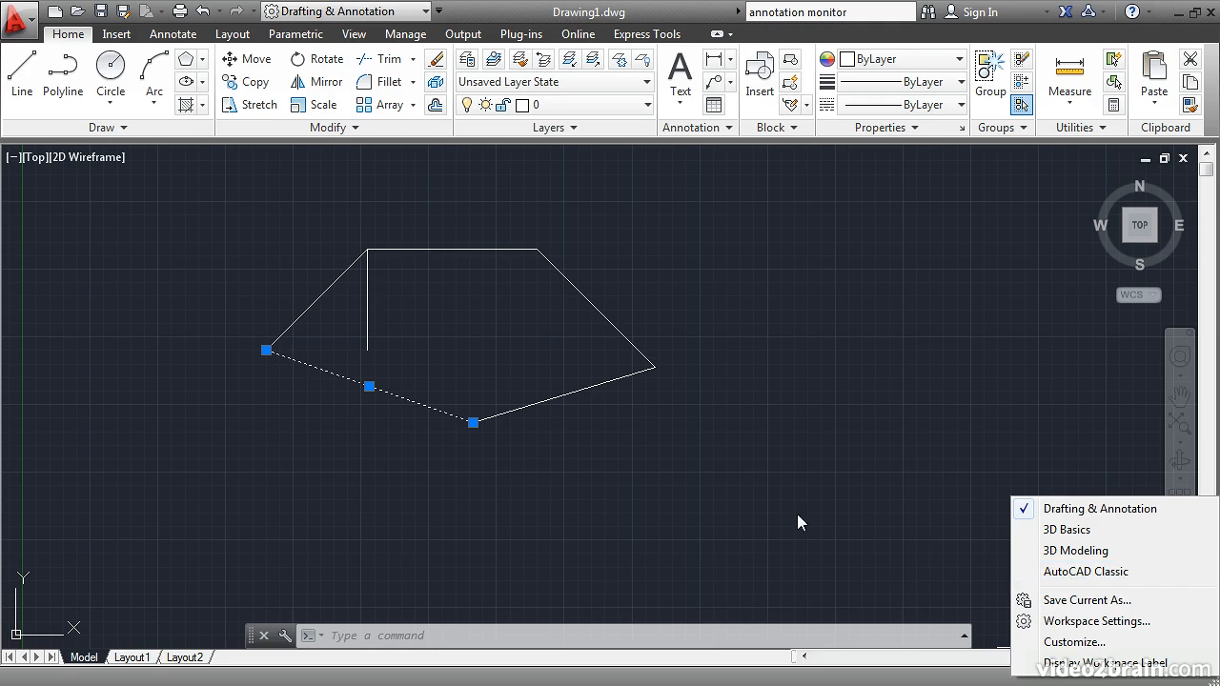
pyautogui.click(915, 461)
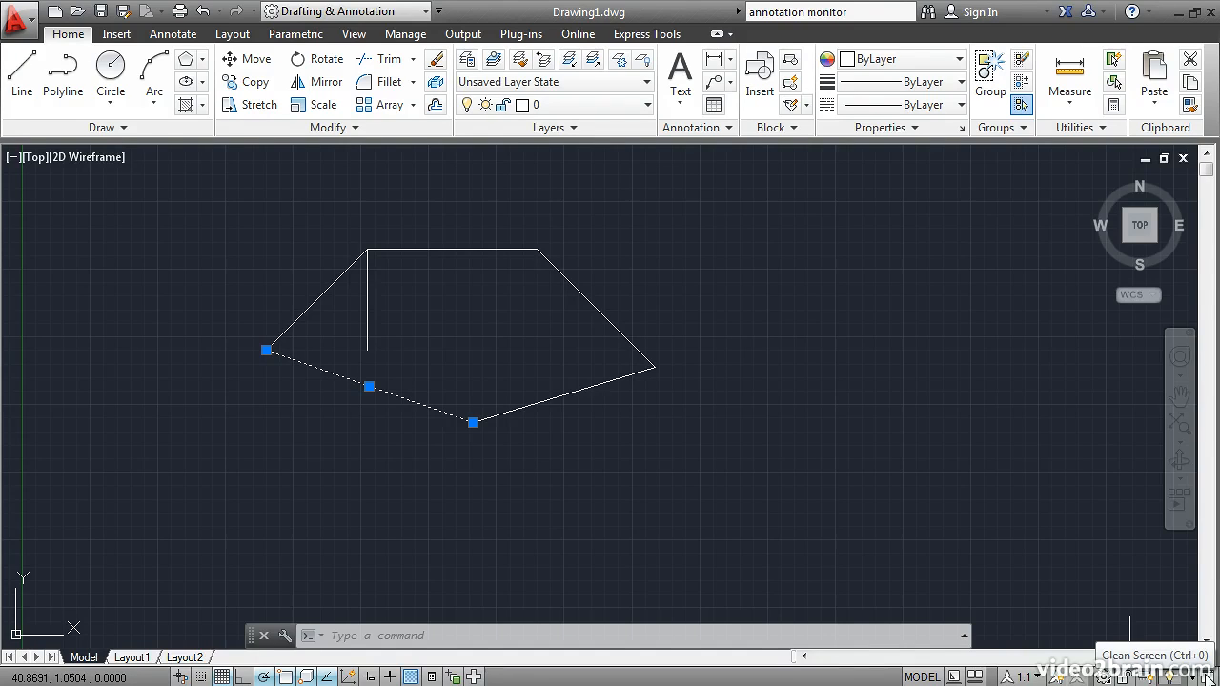
pyautogui.click(1206, 677)
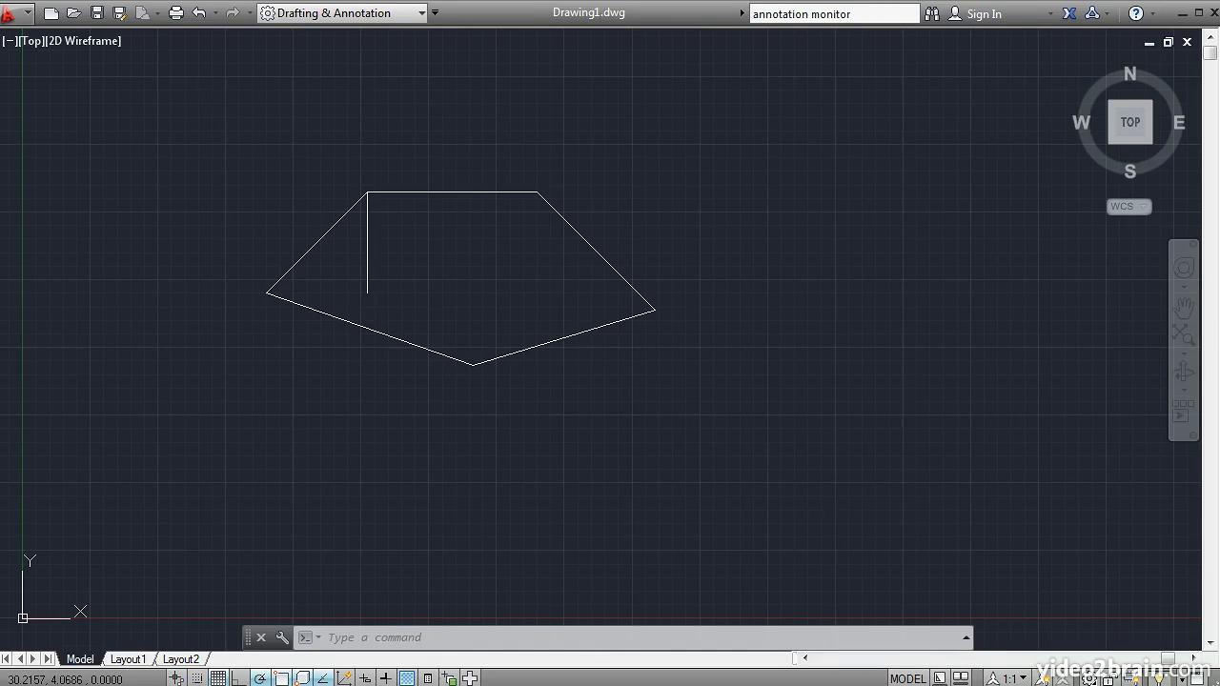
pyautogui.hotkey('ctrl', '0')
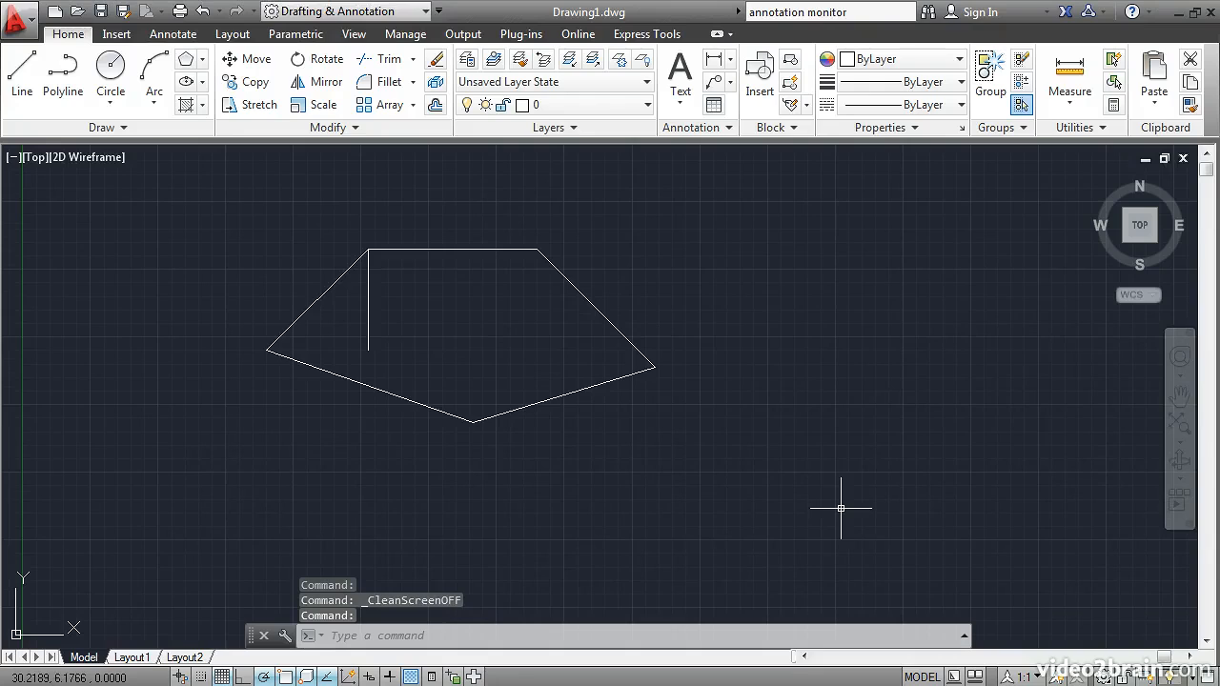